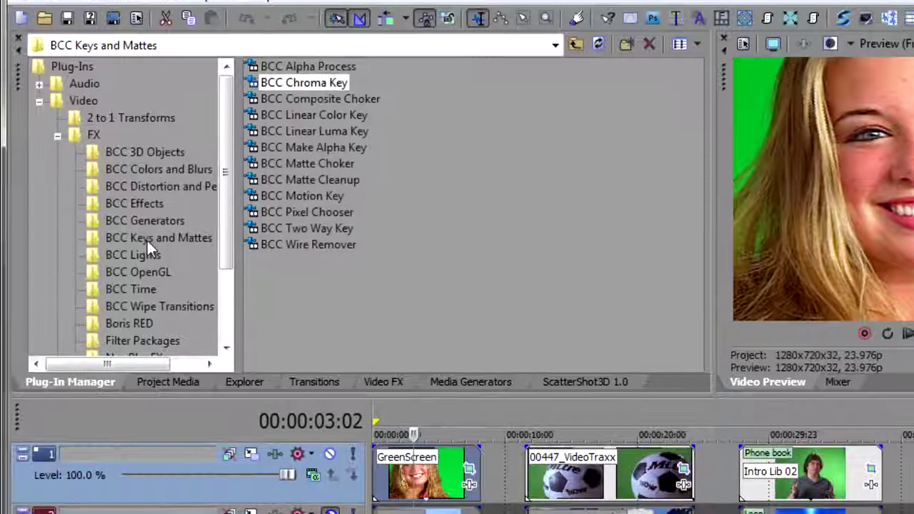
- Apply BCC Chroma Key from the BCC Keys and Mattes group to the GreenScreen clip
{"action": "left_click", "coordinate": [121, 246]}
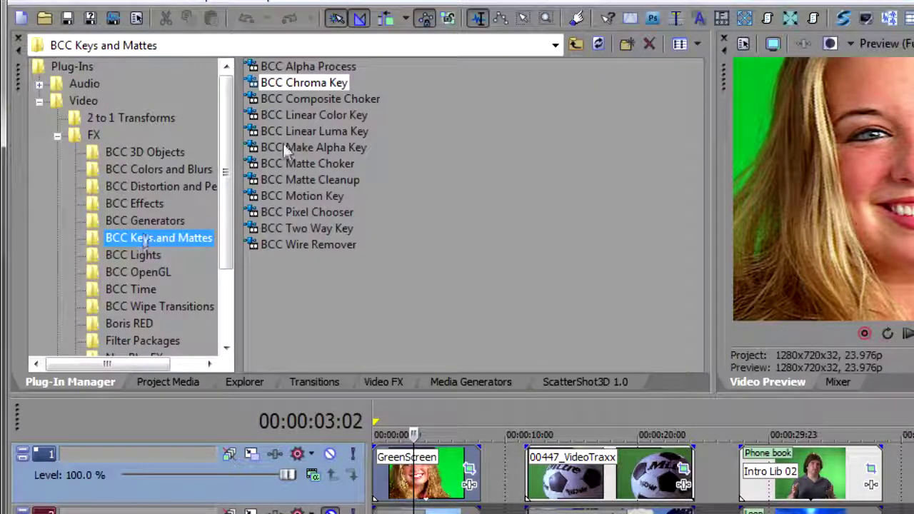
{"action": "left_click", "coordinate": [307, 84]}
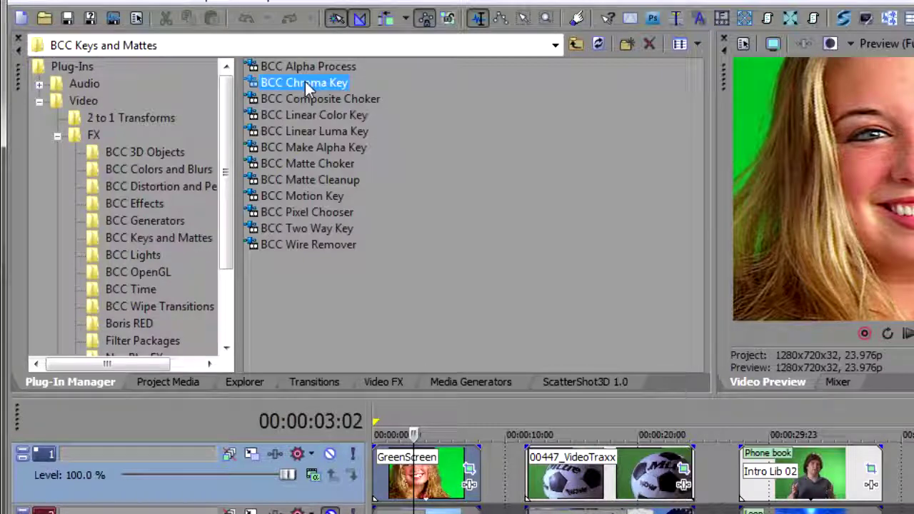
{"action": "left_click_drag", "start_coordinate": [307, 84], "coordinate": [427, 483]}
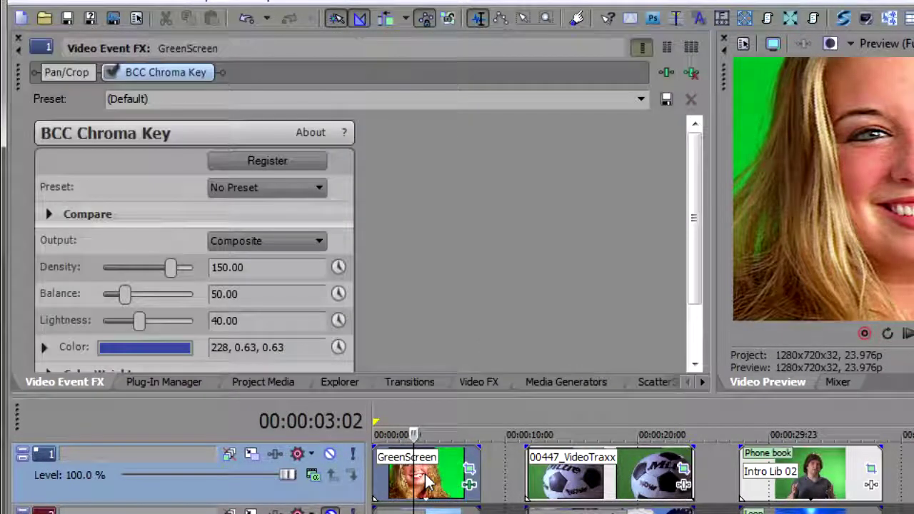
{"action": "left_click_drag", "start_coordinate": [694, 170], "coordinate": [692, 241]}
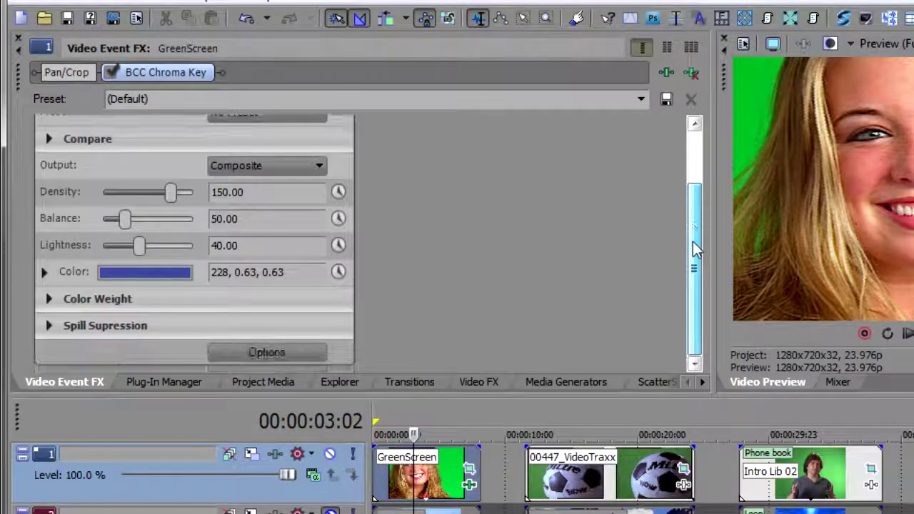
- Sample the green background as the key colour, leaving the face on black
{"action": "left_click", "coordinate": [43, 273]}
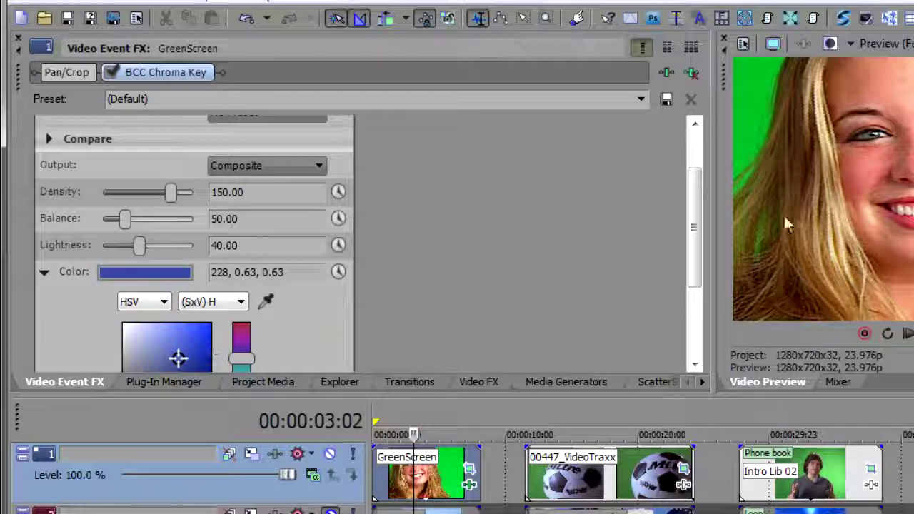
{"action": "left_click", "coordinate": [112, 71]}
{"action": "left_click", "coordinate": [265, 302]}
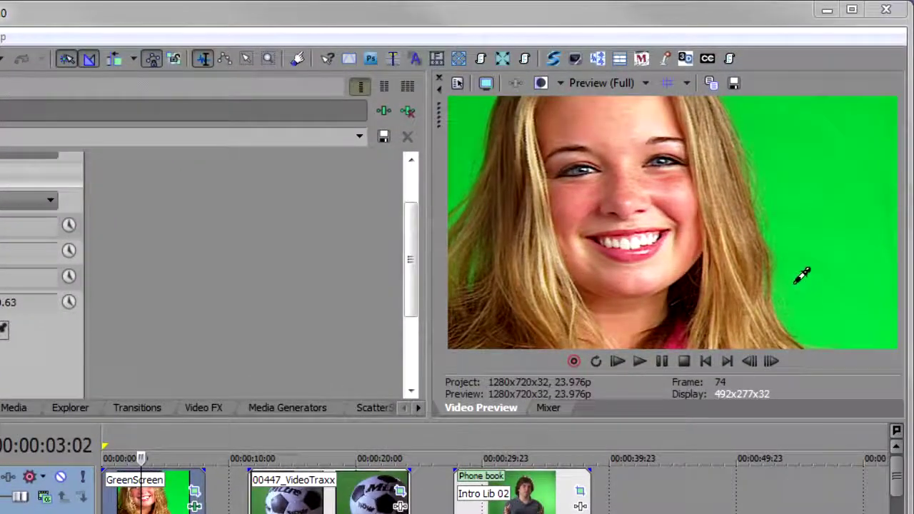
{"action": "left_click", "coordinate": [792, 285]}
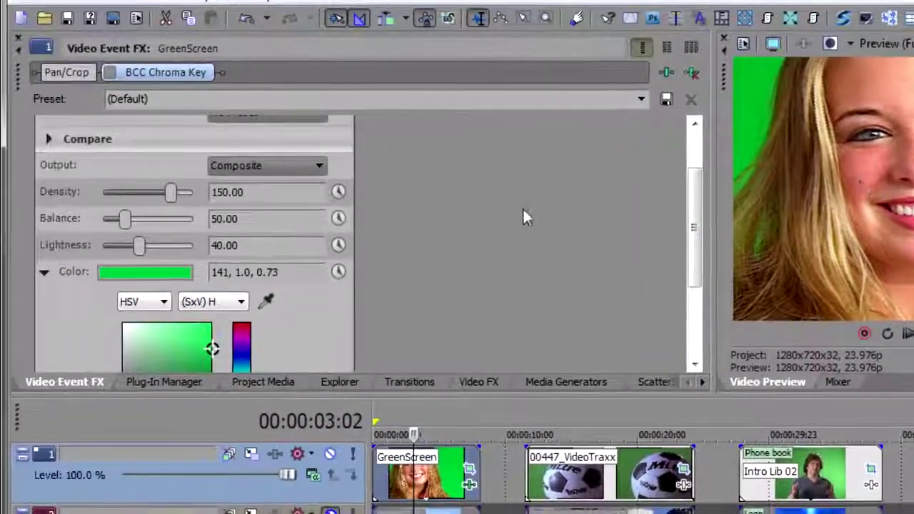
{"action": "left_click", "coordinate": [112, 72]}
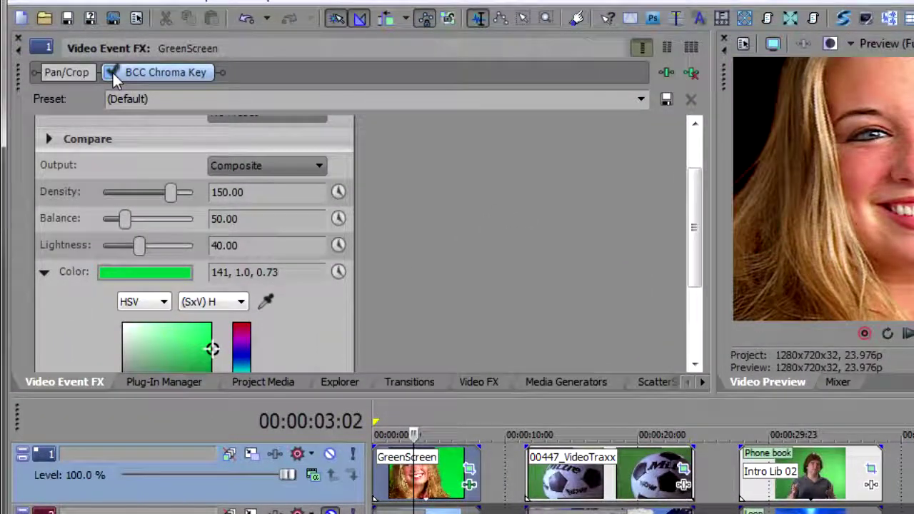
{"action": "left_click", "coordinate": [44, 274]}
{"action": "left_click_drag", "start_coordinate": [690, 265], "coordinate": [697, 207]}
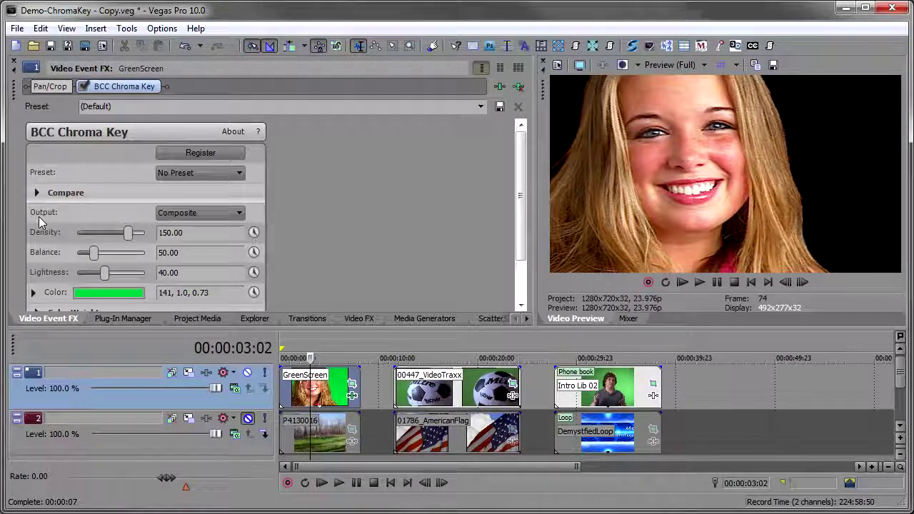
{"action": "left_click", "coordinate": [190, 214]}
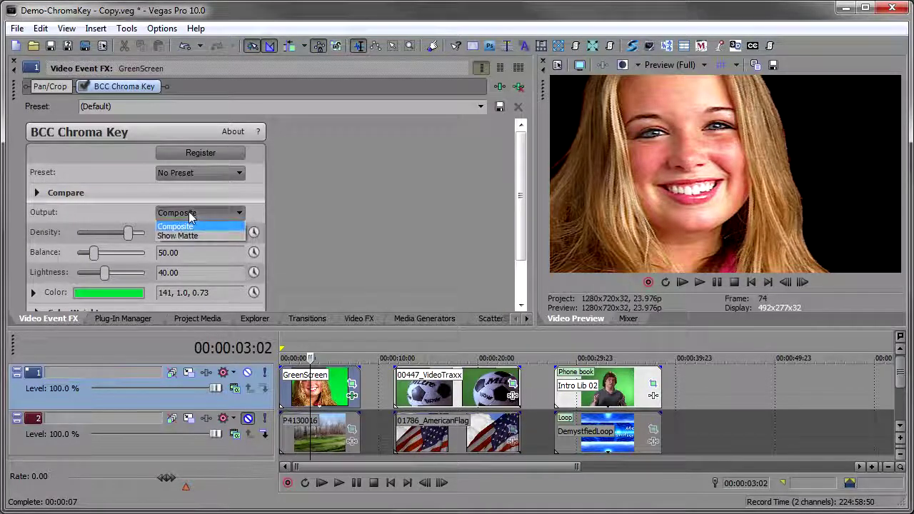
{"action": "left_click", "coordinate": [196, 235]}
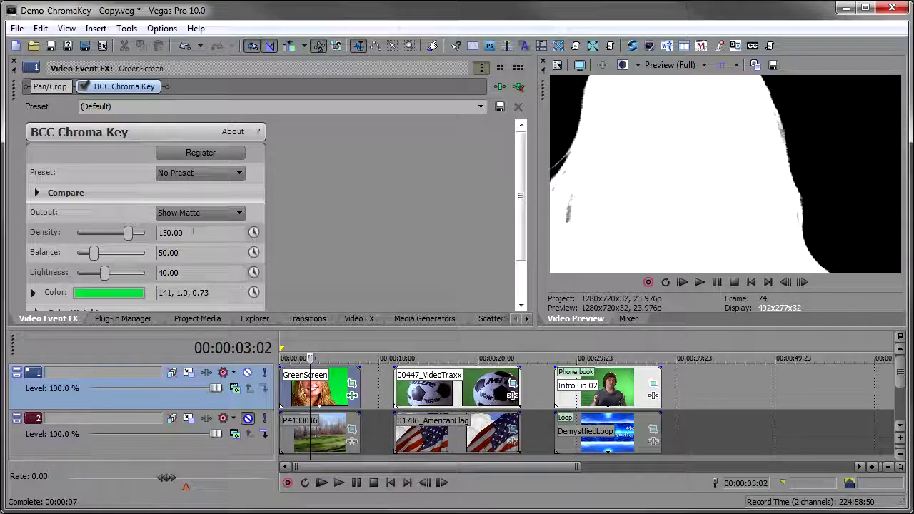
{"action": "left_click", "coordinate": [199, 214]}
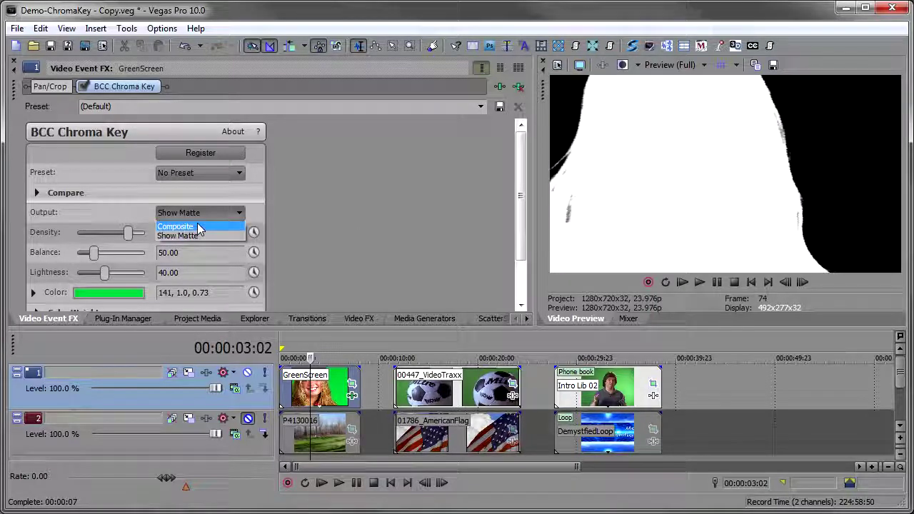
{"action": "left_click", "coordinate": [197, 226]}
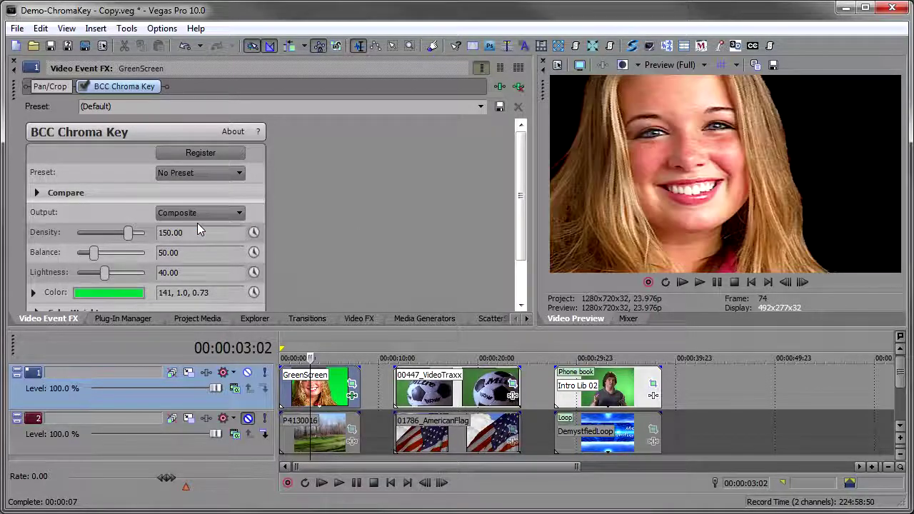
- Expand Compare and preview Side By Side, then a Compare wipe of original versus keyed
{"action": "left_click", "coordinate": [37, 192]}
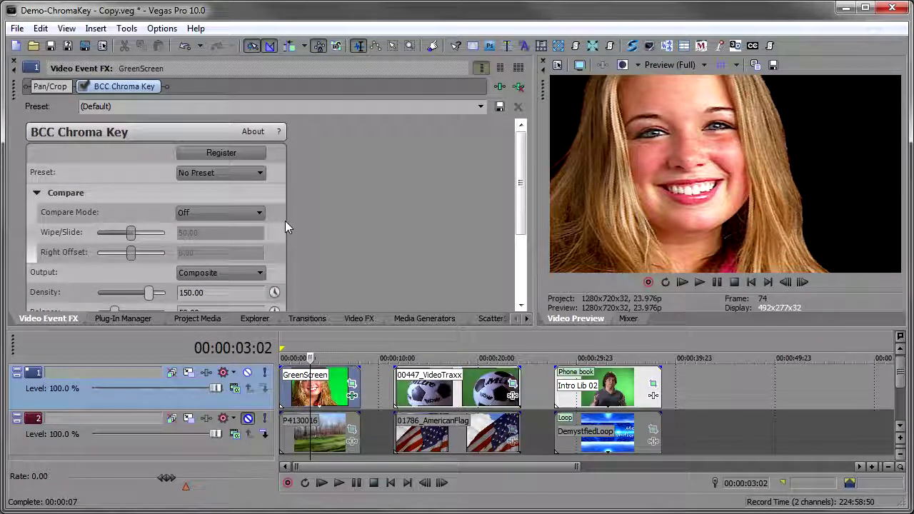
{"action": "left_click", "coordinate": [214, 214]}
{"action": "left_click", "coordinate": [219, 236]}
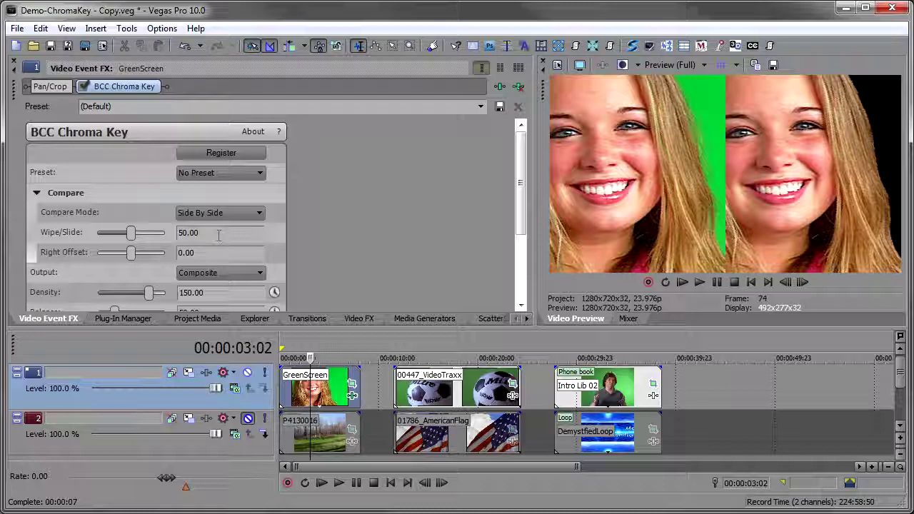
{"action": "left_click", "coordinate": [219, 213]}
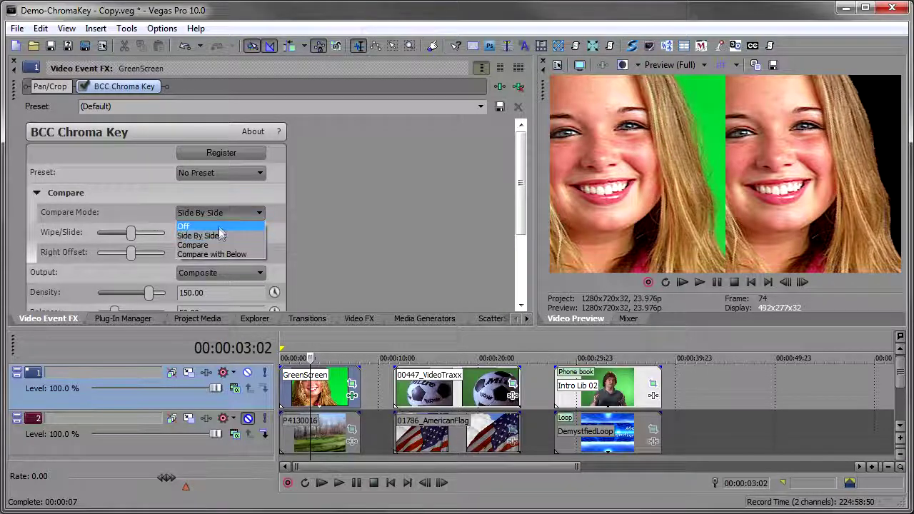
{"action": "left_click", "coordinate": [207, 245]}
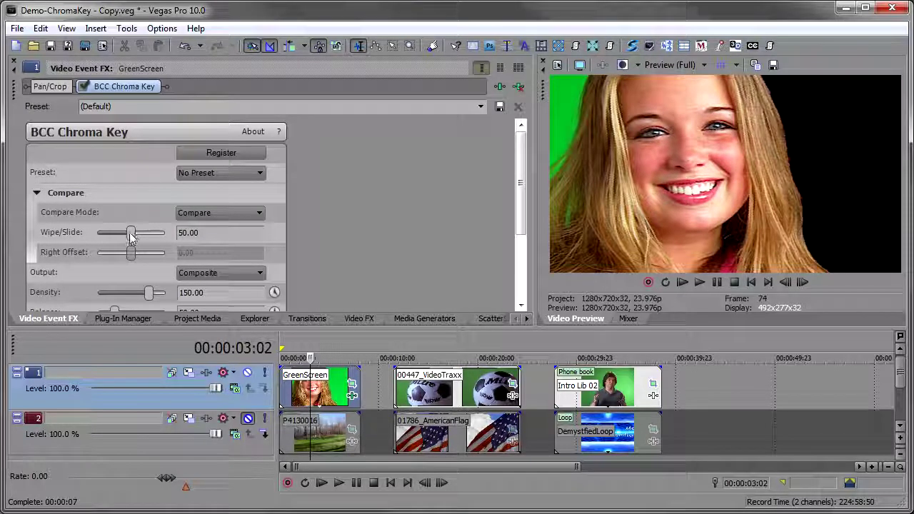
{"action": "mouse_move", "coordinate": [130, 235]}
{"action": "left_mouse_down"}
{"action": "mouse_move", "coordinate": [153, 237]}
{"action": "mouse_move", "coordinate": [120, 234]}
{"action": "mouse_move", "coordinate": [130, 234]}
{"action": "left_mouse_up"}
- Try Compare with Below and Side By Side again, then set Compare Mode to Off
{"action": "left_click", "coordinate": [211, 213]}
{"action": "left_click", "coordinate": [214, 255]}
{"action": "left_click", "coordinate": [219, 212]}
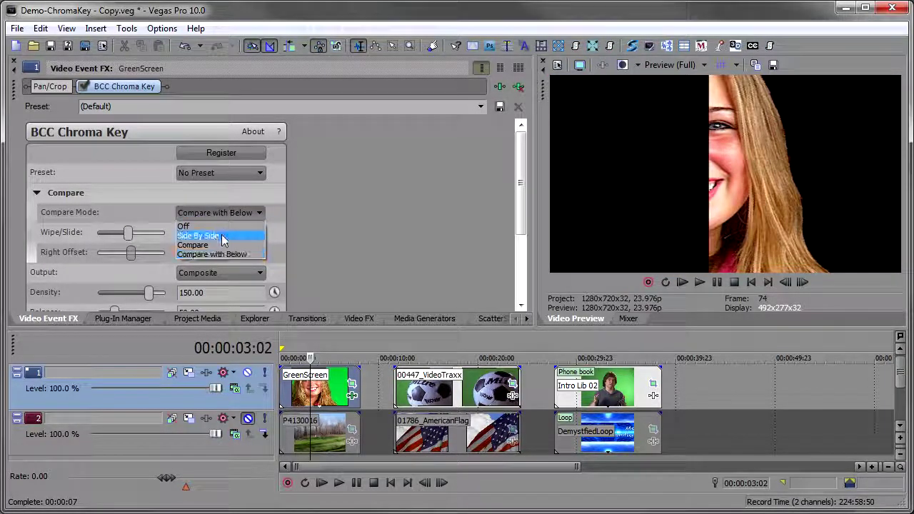
{"action": "left_click", "coordinate": [222, 240]}
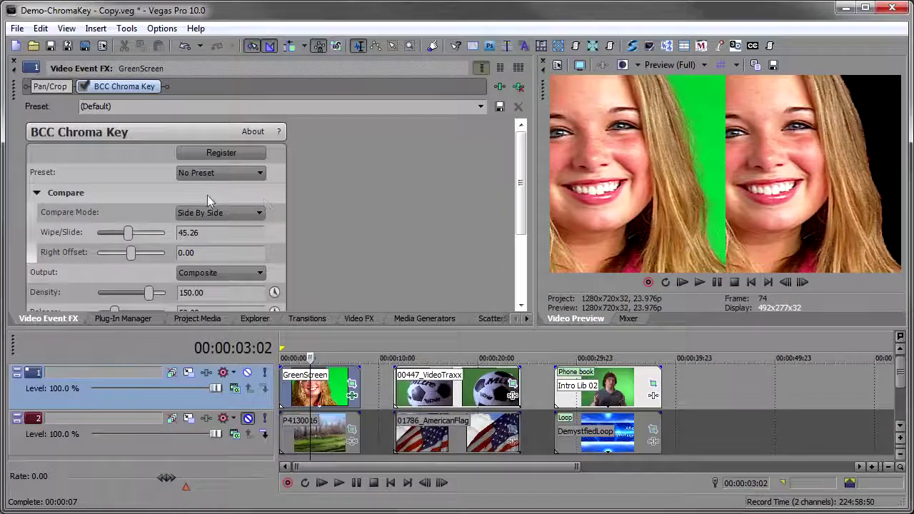
{"action": "left_click", "coordinate": [218, 212]}
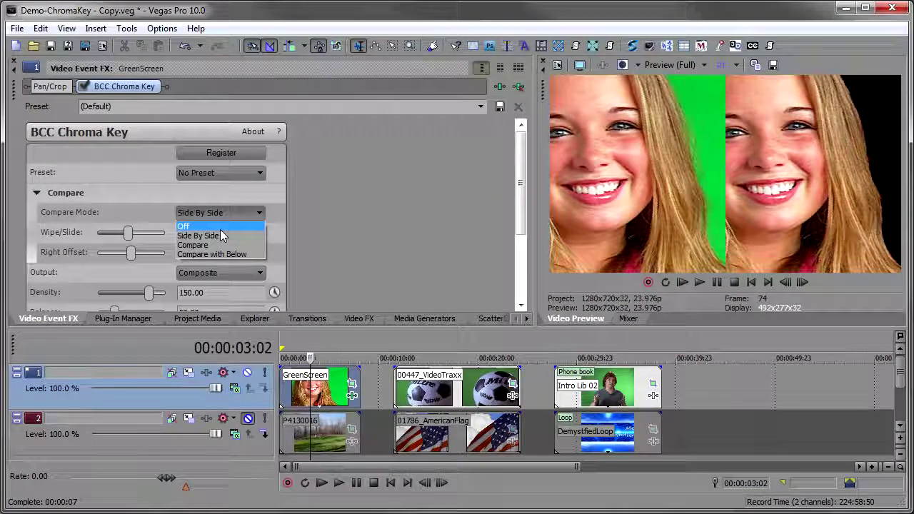
{"action": "left_click", "coordinate": [220, 227]}
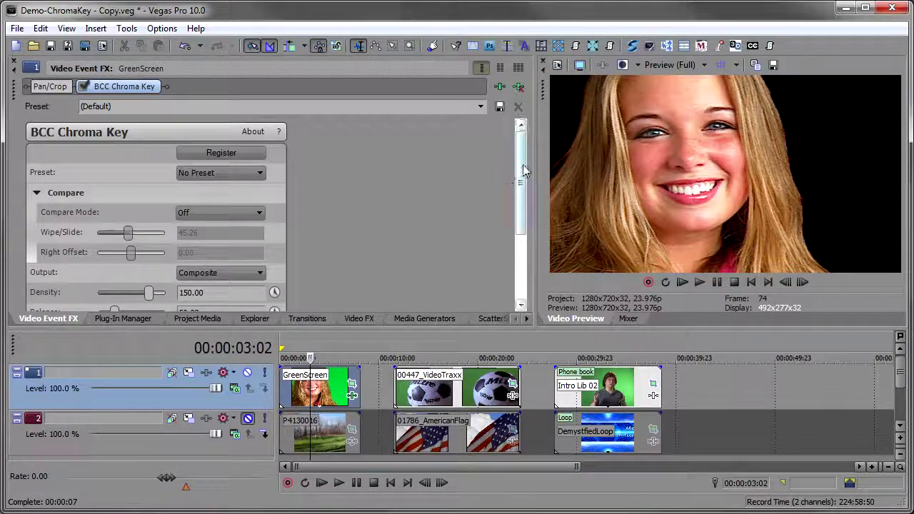
- Switch the chroma key output to Show Matte and set Density to 138.95
{"action": "left_click_drag", "start_coordinate": [523, 170], "coordinate": [523, 218]}
{"action": "left_click", "coordinate": [218, 183]}
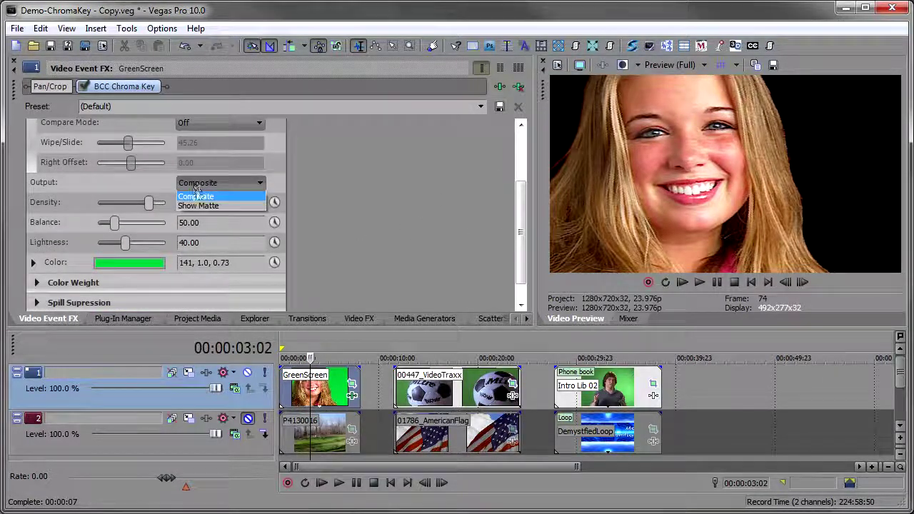
{"action": "left_click", "coordinate": [200, 206]}
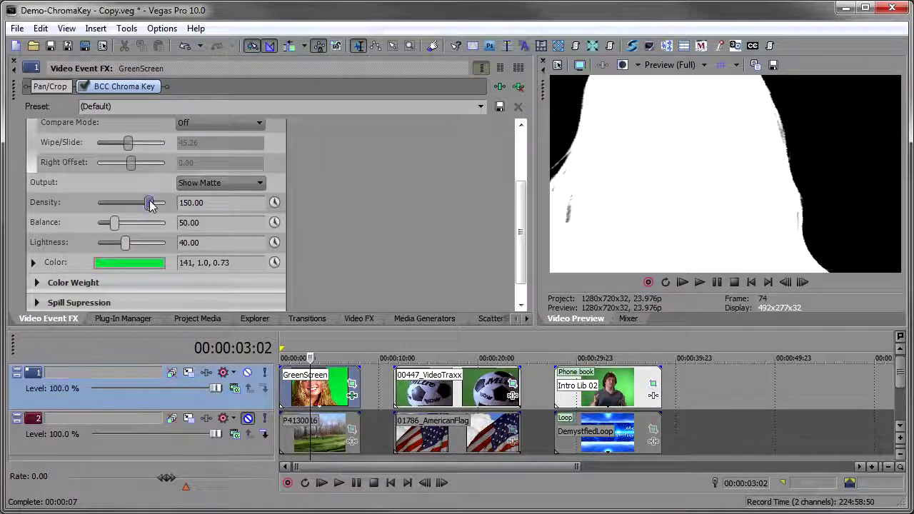
{"action": "left_click_drag", "start_coordinate": [149, 205], "coordinate": [100, 205]}
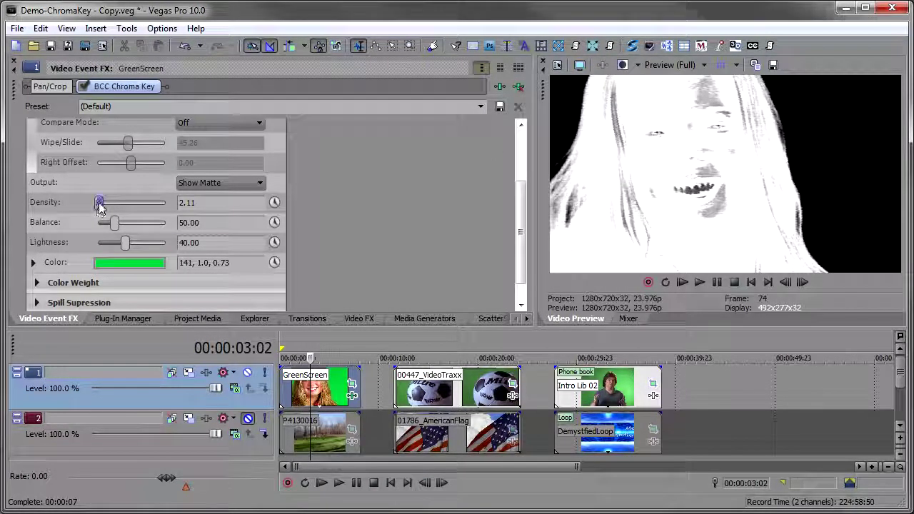
{"action": "left_click_drag", "start_coordinate": [99, 205], "coordinate": [147, 211]}
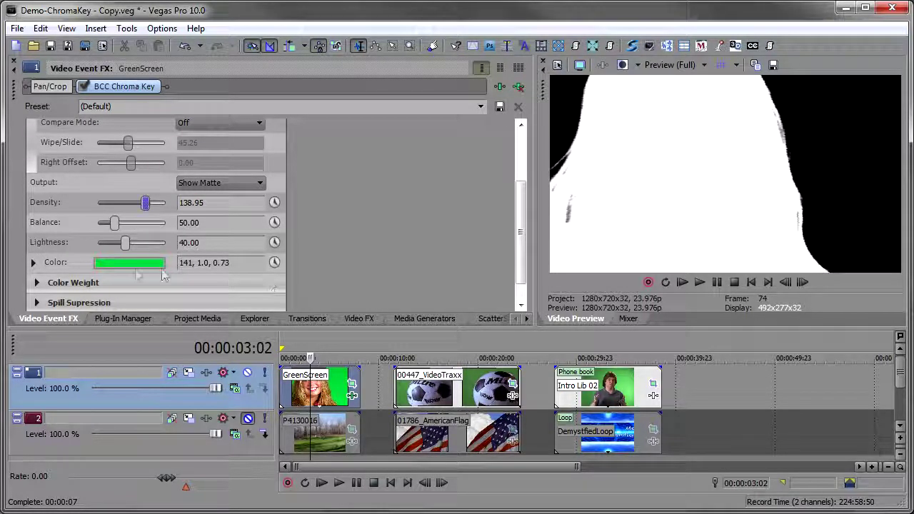
- Set Lightness to 21.05 and check the matte at several frames of the clip
{"action": "mouse_move", "coordinate": [125, 244]}
{"action": "left_mouse_down"}
{"action": "mouse_move", "coordinate": [96, 243]}
{"action": "mouse_move", "coordinate": [129, 245]}
{"action": "left_mouse_up"}
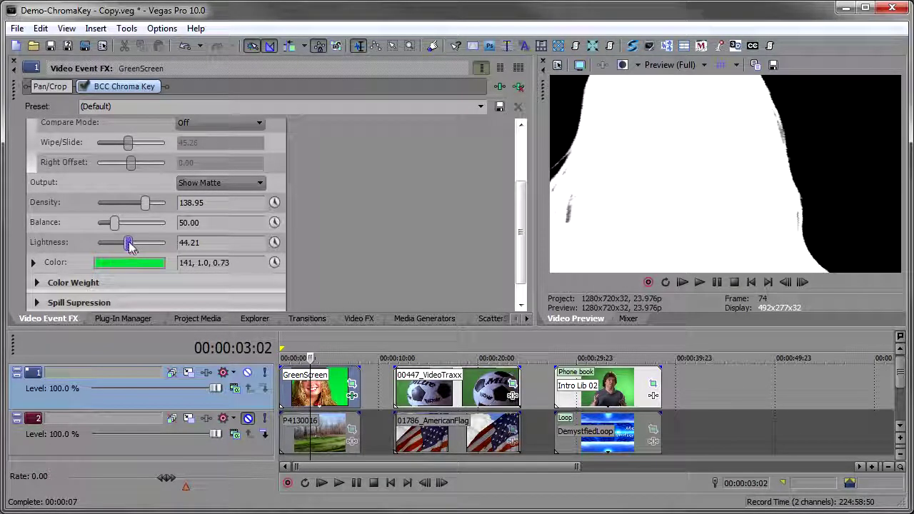
{"action": "left_click_drag", "start_coordinate": [130, 244], "coordinate": [114, 249]}
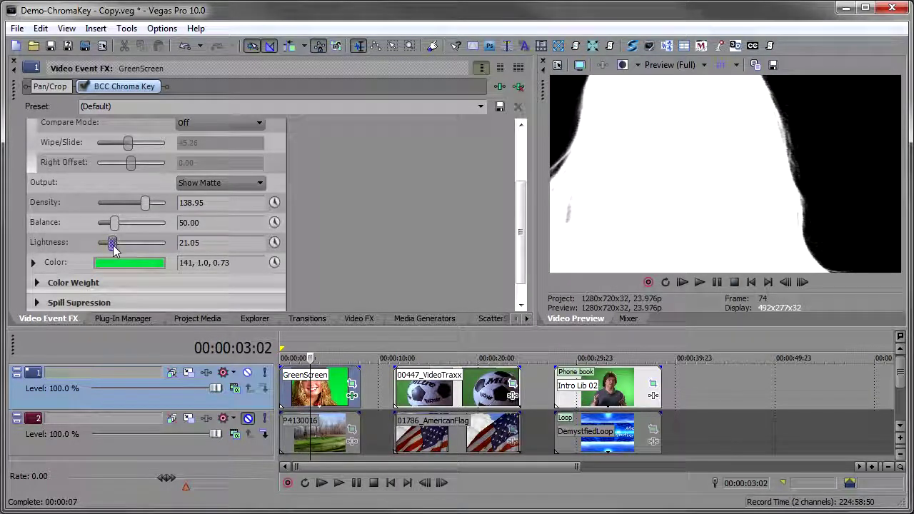
{"action": "left_click", "coordinate": [298, 396]}
{"action": "left_click", "coordinate": [319, 396]}
{"action": "left_click", "coordinate": [299, 397]}
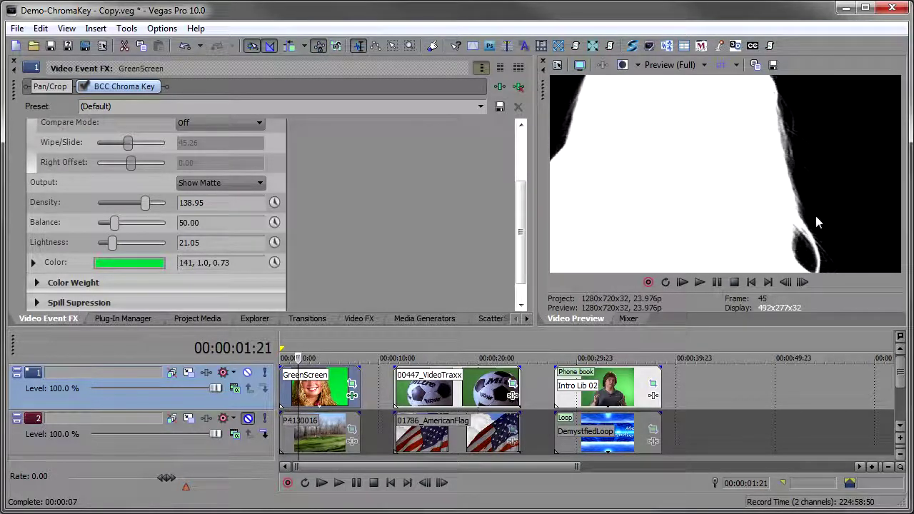
- Unmute track 2, set the chroma key output to Composite, and play the girl over the park
{"action": "left_click", "coordinate": [247, 419]}
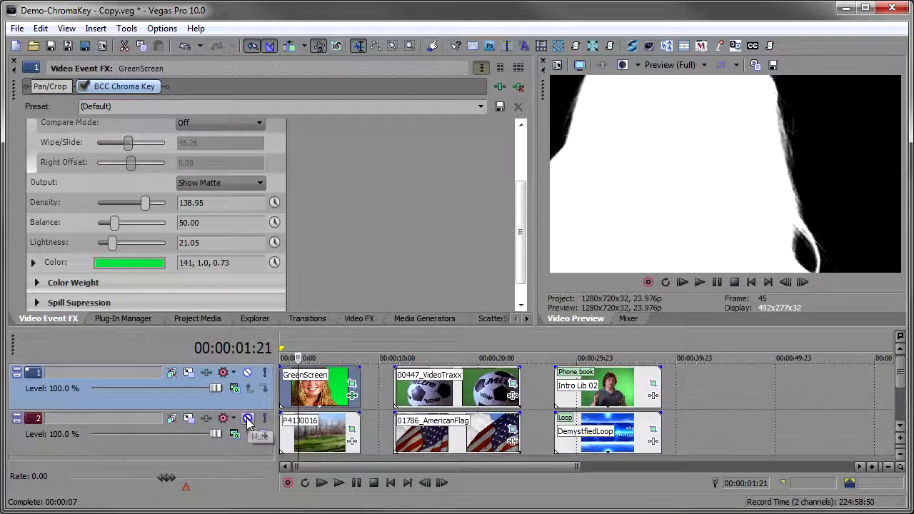
{"action": "left_click", "coordinate": [312, 432]}
{"action": "left_click", "coordinate": [233, 183]}
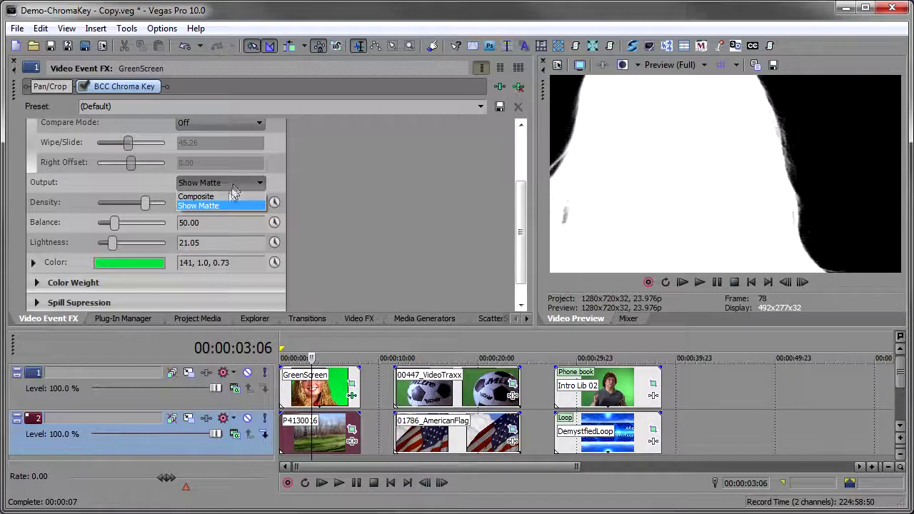
{"action": "left_click", "coordinate": [228, 195]}
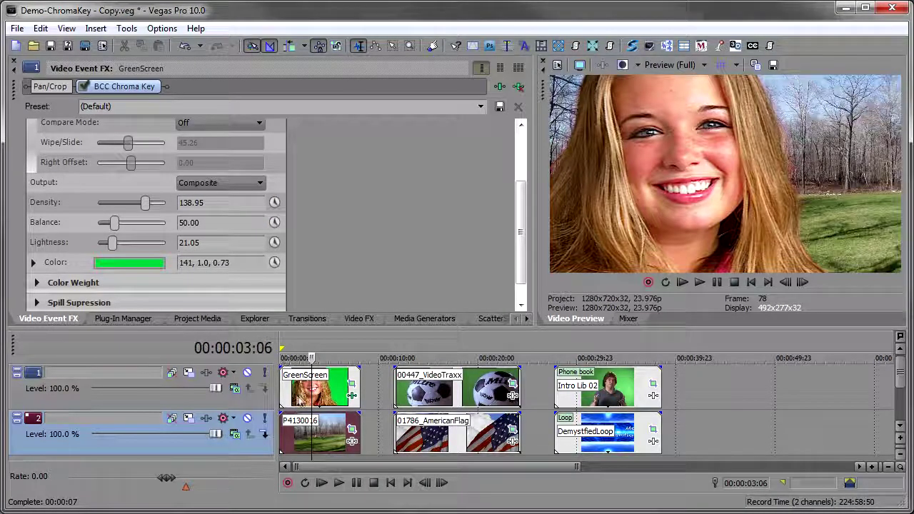
{"action": "left_click", "coordinate": [300, 389]}
{"action": "key", "text": "space"}
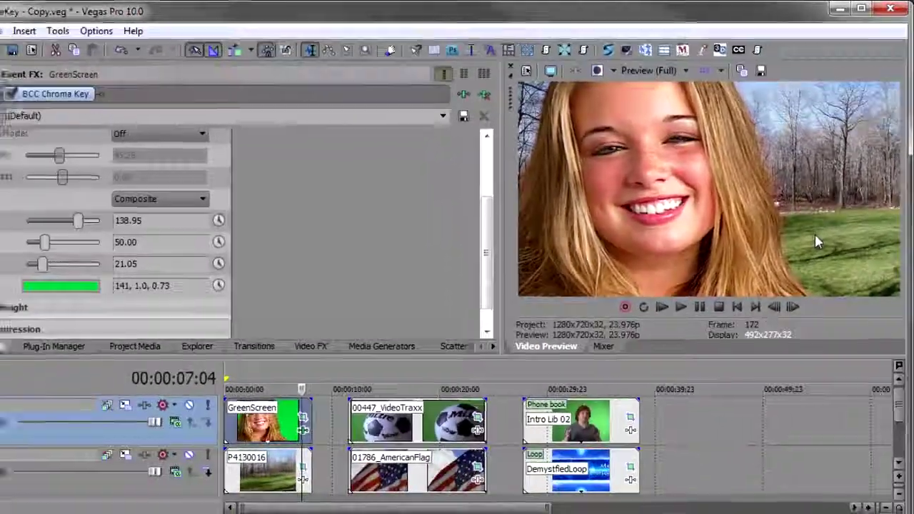
{"action": "key", "text": "space"}
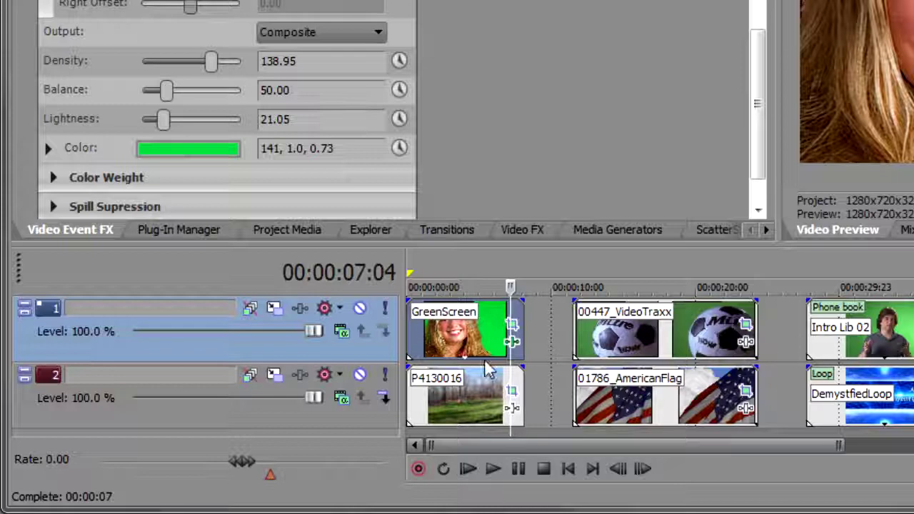
- Set track 1's compositing mode to Custom with BCC Light Wrap
{"action": "left_click", "coordinate": [342, 332]}
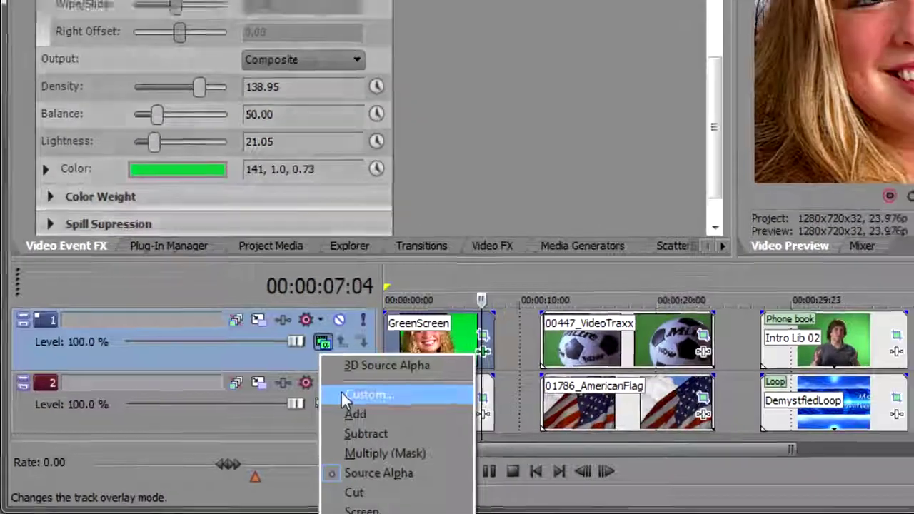
{"action": "left_click", "coordinate": [371, 386]}
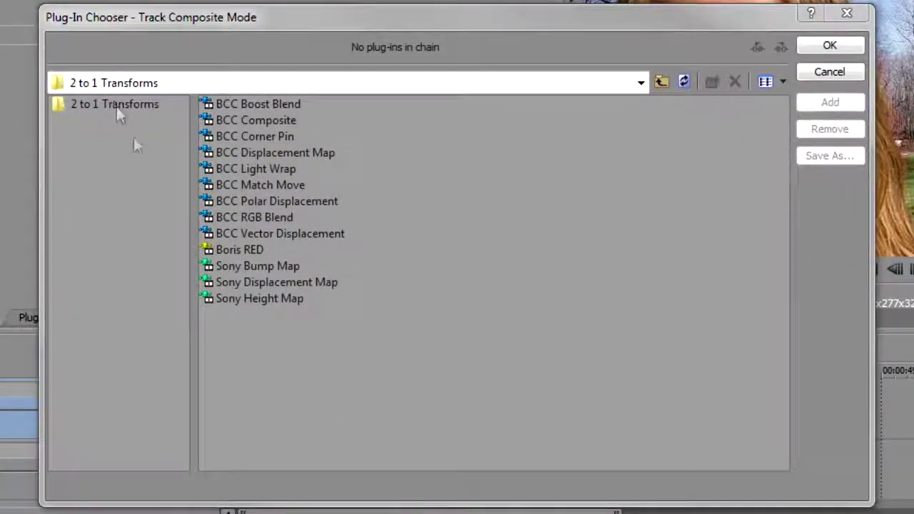
{"action": "double_click", "coordinate": [257, 168]}
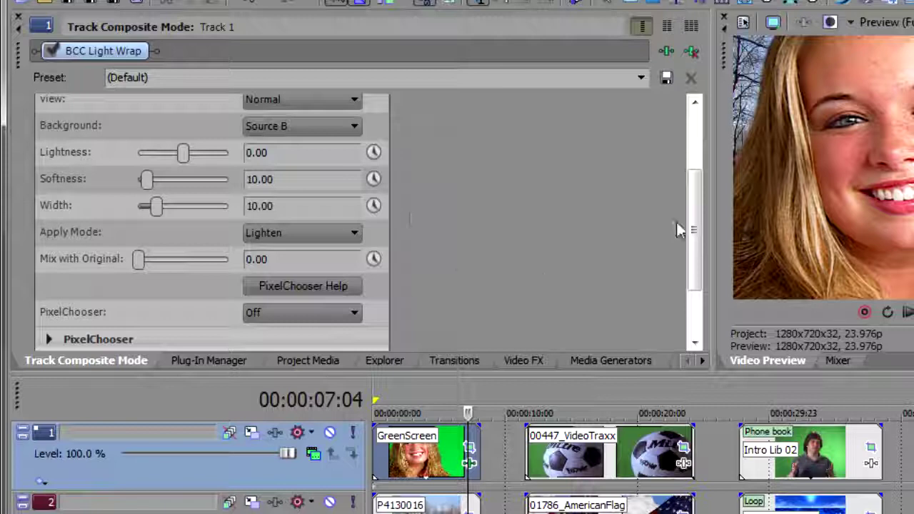
{"action": "left_click_drag", "start_coordinate": [696, 222], "coordinate": [698, 181]}
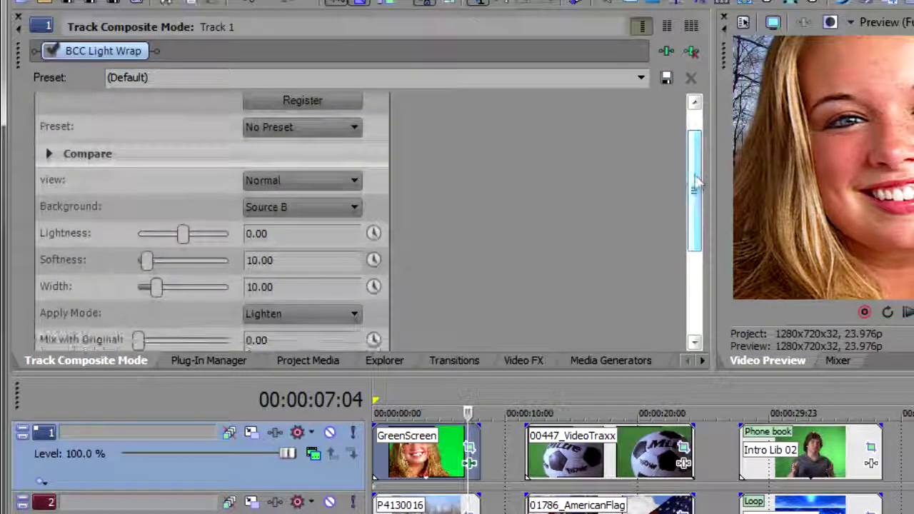
- Compare the Light Wrap views Wrap Only and Wrap On Black, ending on Normal
{"action": "left_click", "coordinate": [332, 181]}
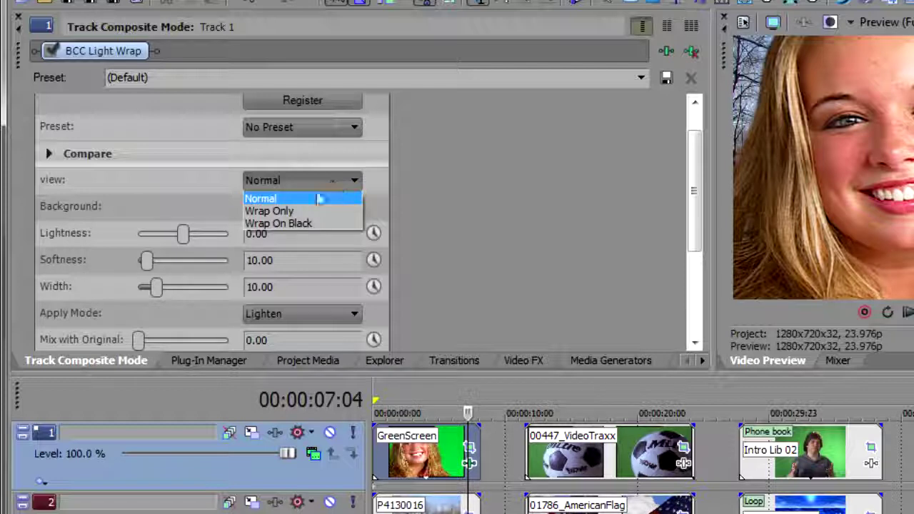
{"action": "left_click", "coordinate": [314, 211]}
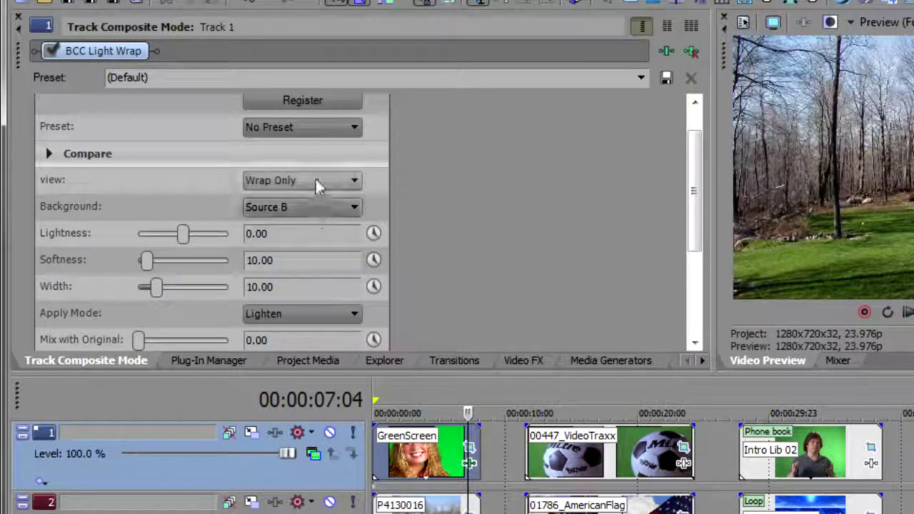
{"action": "left_click", "coordinate": [317, 181]}
{"action": "left_click", "coordinate": [316, 224]}
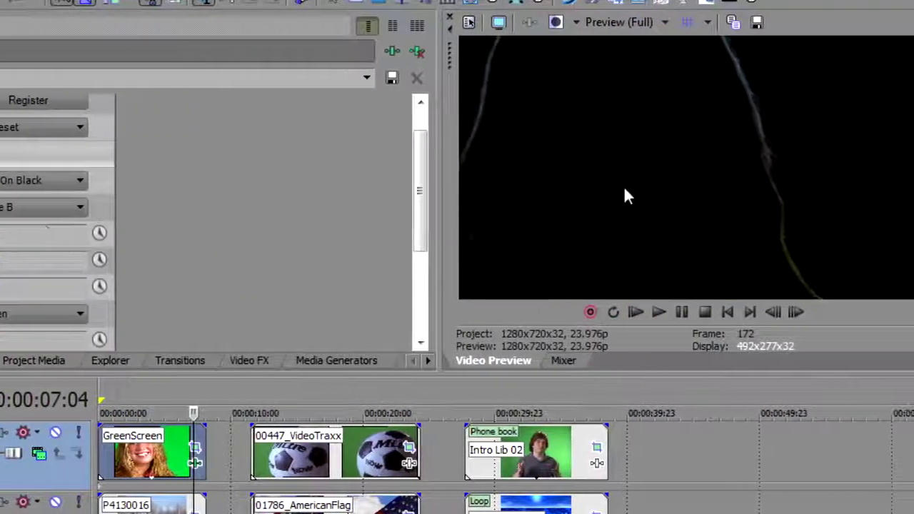
{"action": "left_click", "coordinate": [3, 183]}
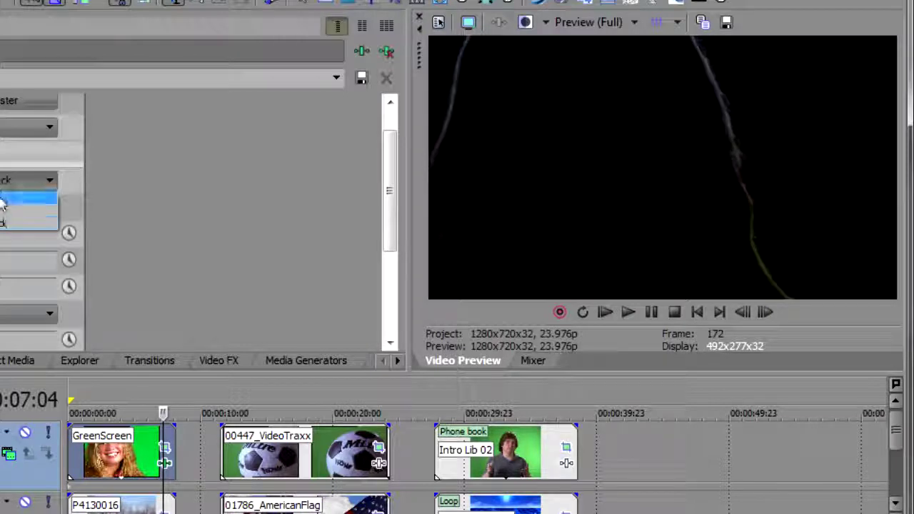
{"action": "left_click", "coordinate": [4, 200]}
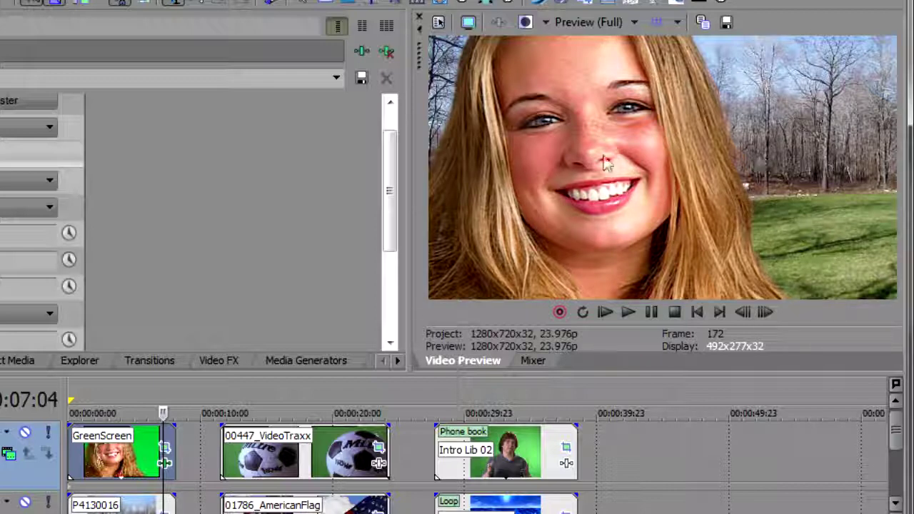
{"action": "left_click", "coordinate": [29, 181]}
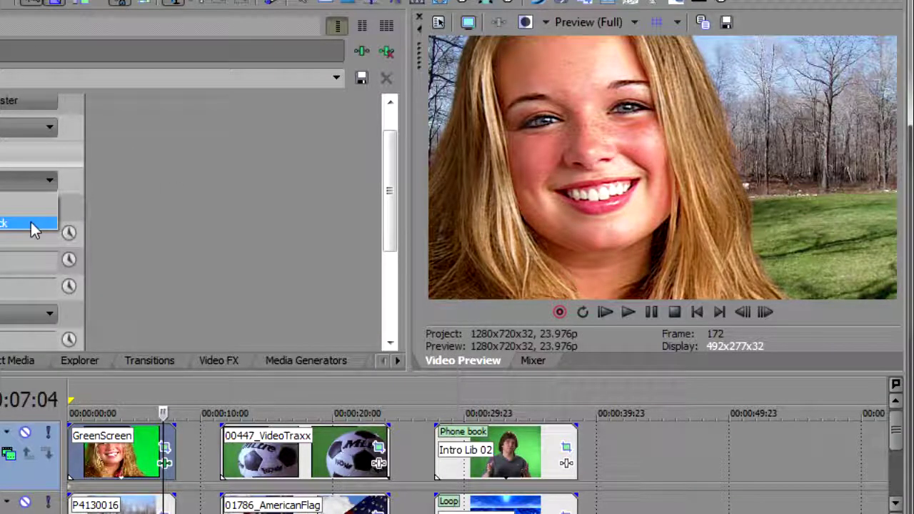
{"action": "left_click", "coordinate": [30, 223]}
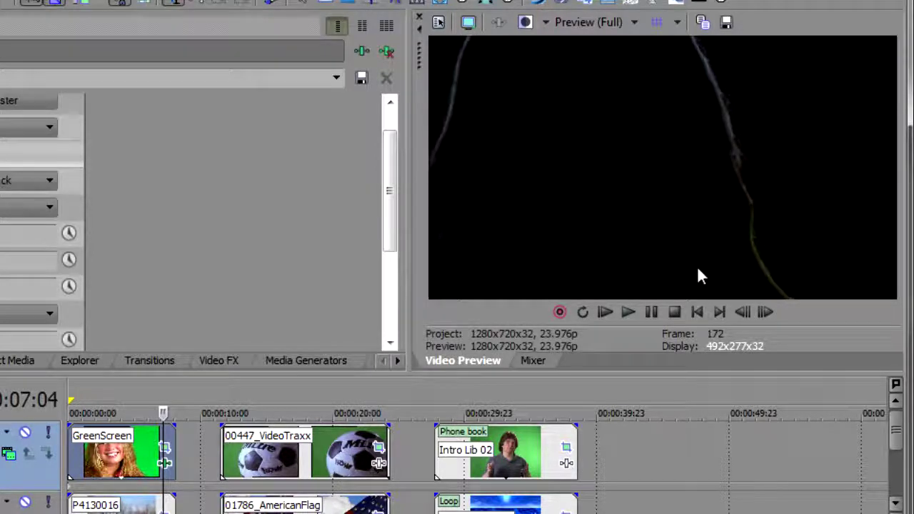
{"action": "left_click", "coordinate": [11, 182]}
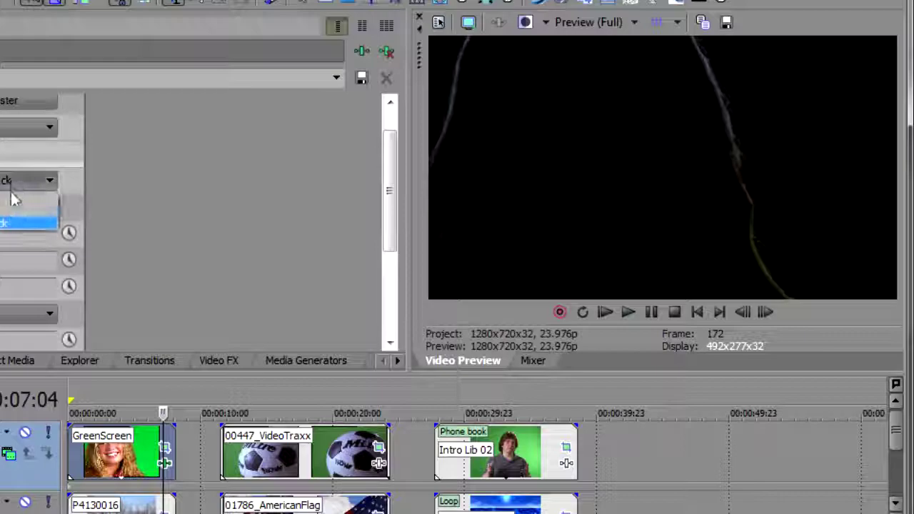
{"action": "left_click", "coordinate": [13, 204]}
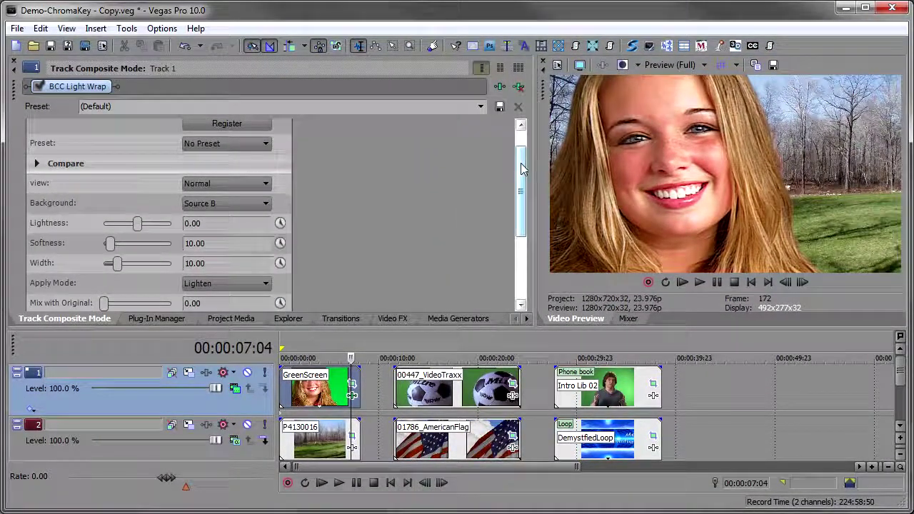
- Set the Light Wrap view to Wrap On Black and adjust Softness to 10.00
{"action": "scroll", "coordinate": [520, 163], "scroll_direction": "down", "scroll_amount": 3}
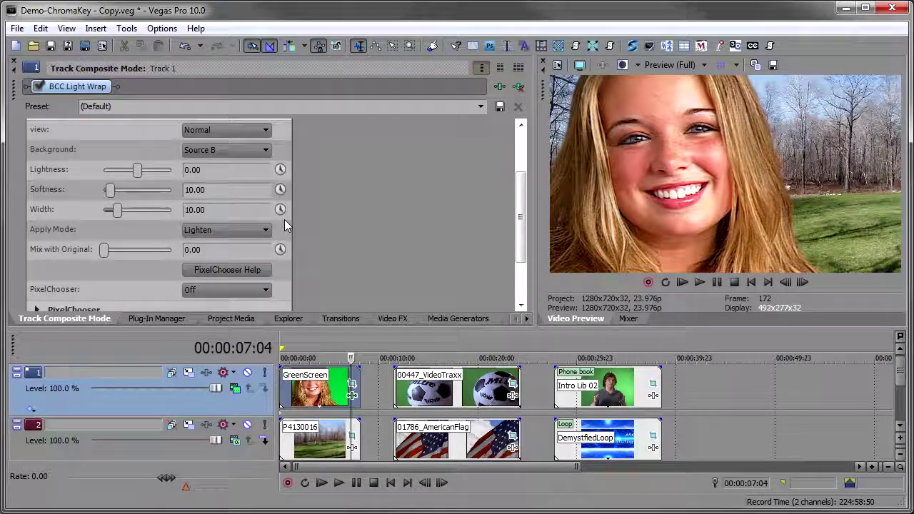
{"action": "left_click", "coordinate": [224, 129]}
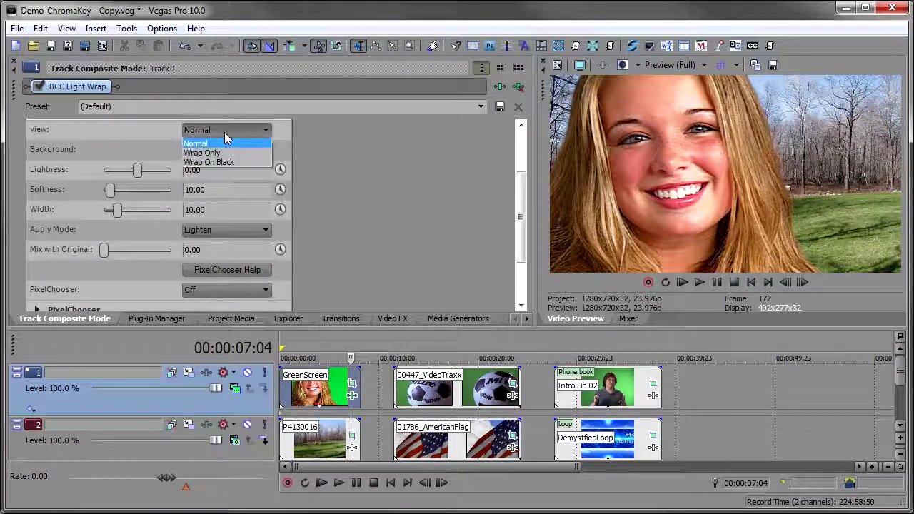
{"action": "left_click", "coordinate": [227, 163]}
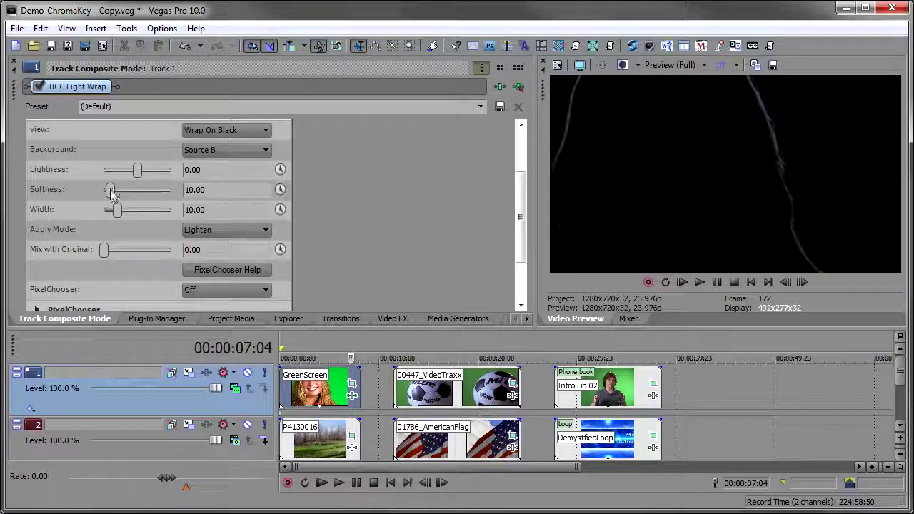
{"action": "mouse_move", "coordinate": [111, 193]}
{"action": "left_mouse_down"}
{"action": "mouse_move", "coordinate": [129, 202]}
{"action": "mouse_move", "coordinate": [114, 202]}
{"action": "left_mouse_up"}
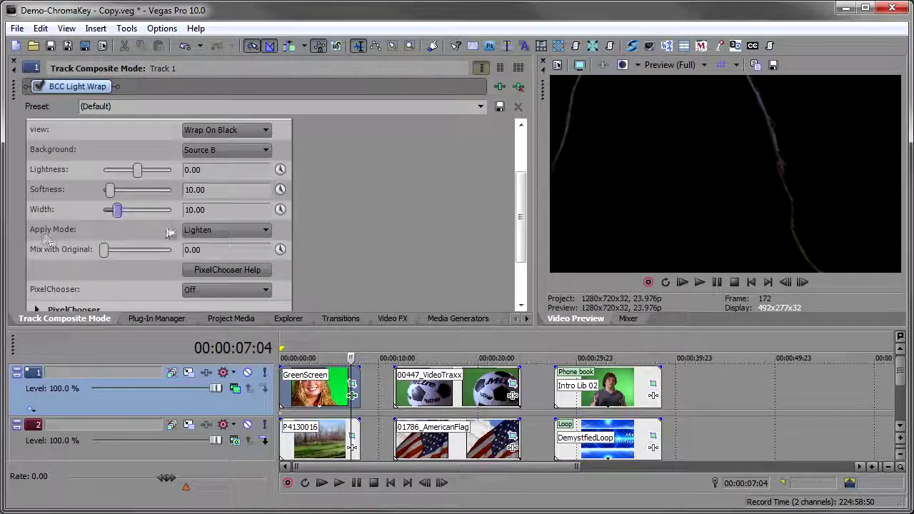
{"action": "left_click", "coordinate": [225, 130]}
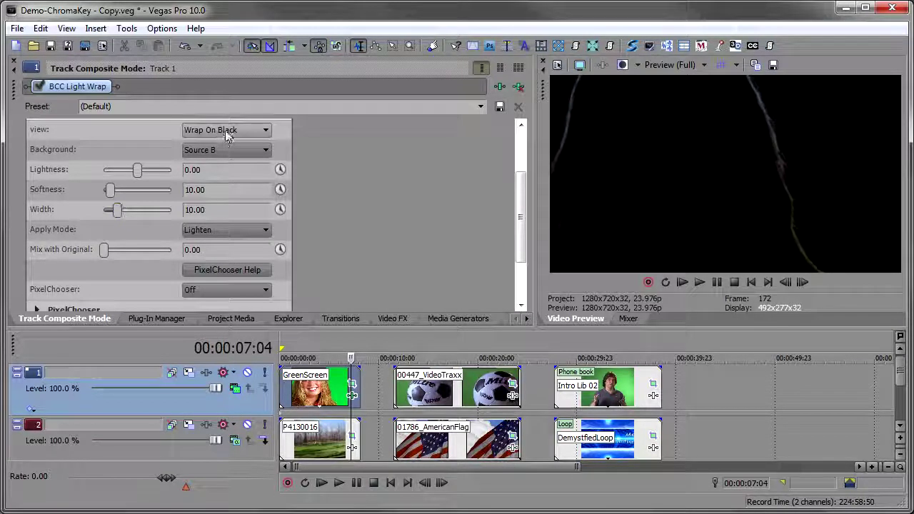
- Return to Normal view, put the playhead at 00:00:03:11, and set Light Wrap Apply Mode to Darken
{"action": "left_click", "coordinate": [226, 144]}
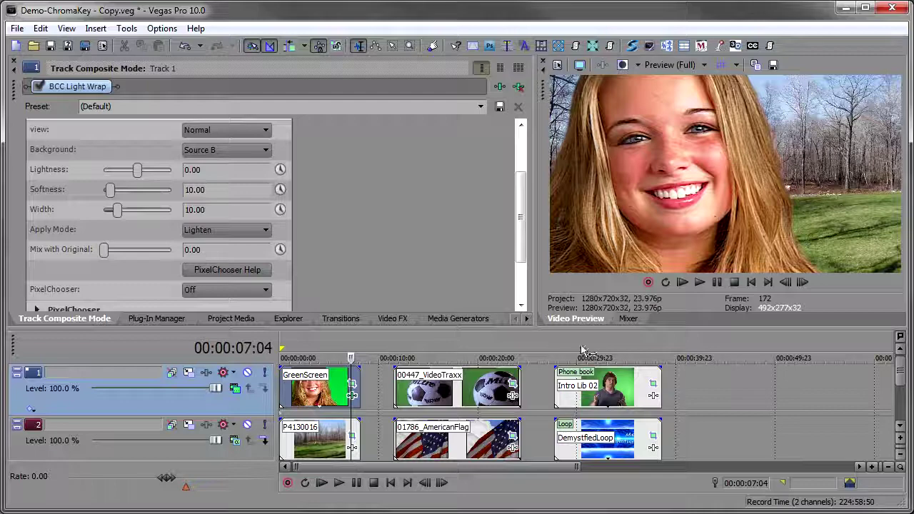
{"action": "left_click", "coordinate": [322, 395]}
{"action": "left_click", "coordinate": [295, 395]}
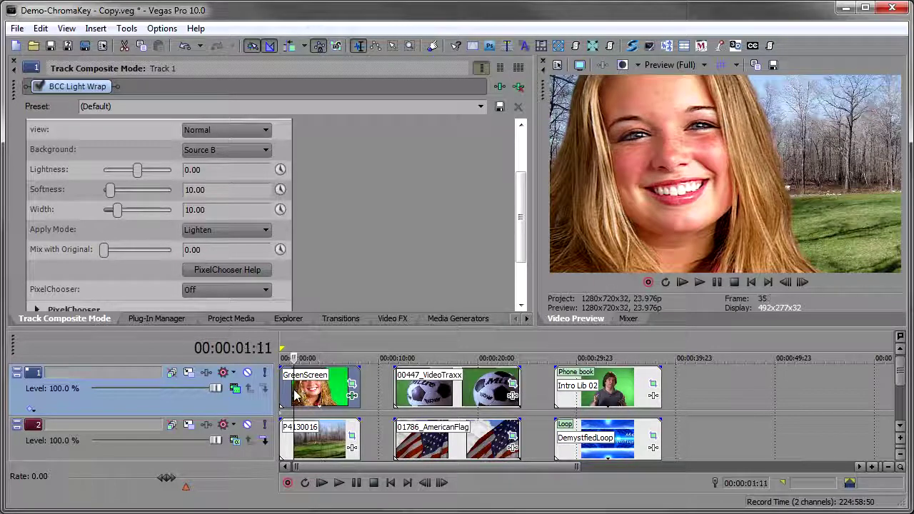
{"action": "left_click", "coordinate": [315, 397]}
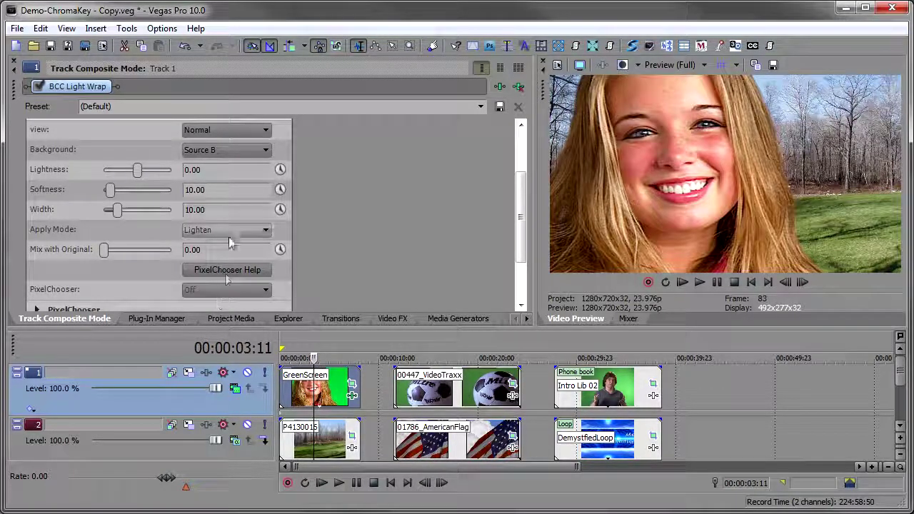
{"action": "left_click", "coordinate": [228, 229]}
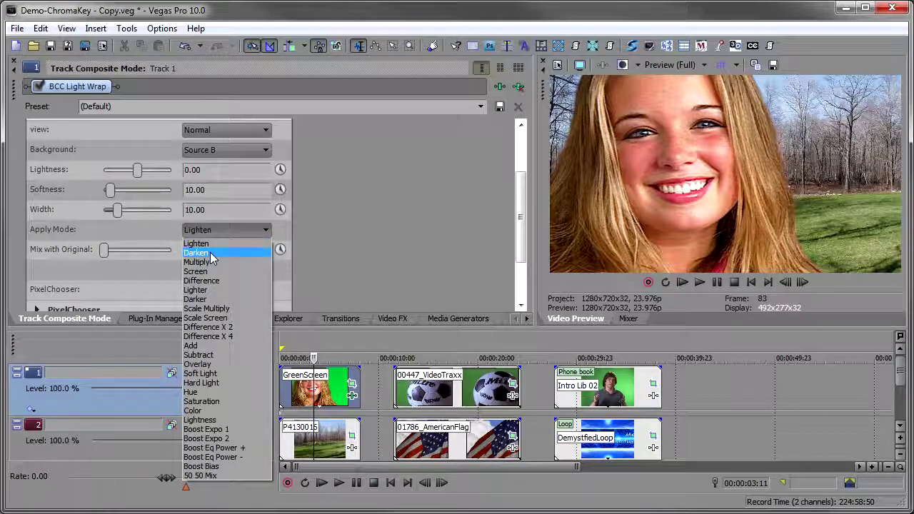
{"action": "left_click", "coordinate": [210, 254]}
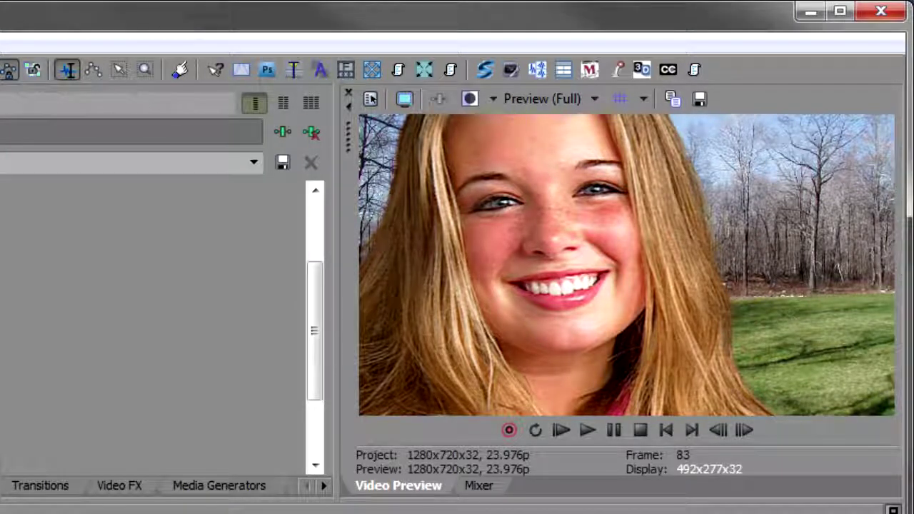
{"action": "key", "text": "ctrl+Home"}
{"action": "key", "text": "space"}
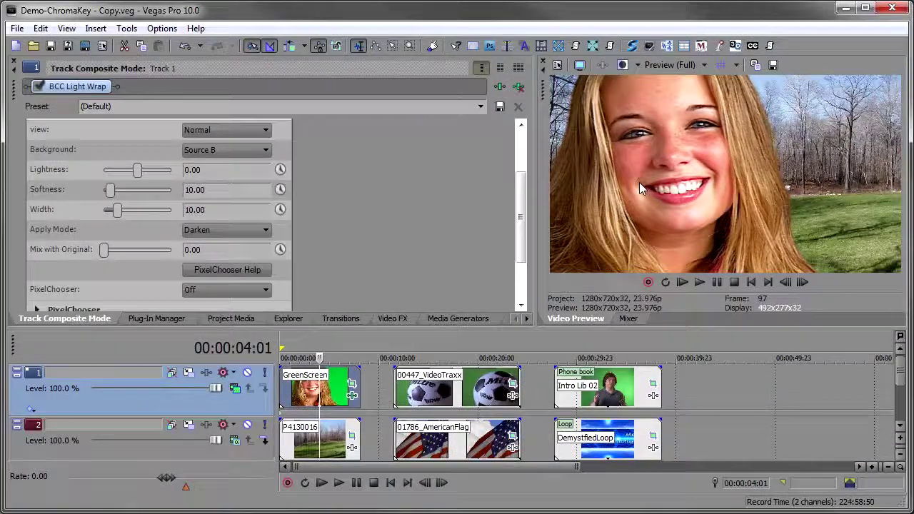
{"action": "left_click", "coordinate": [498, 86]}
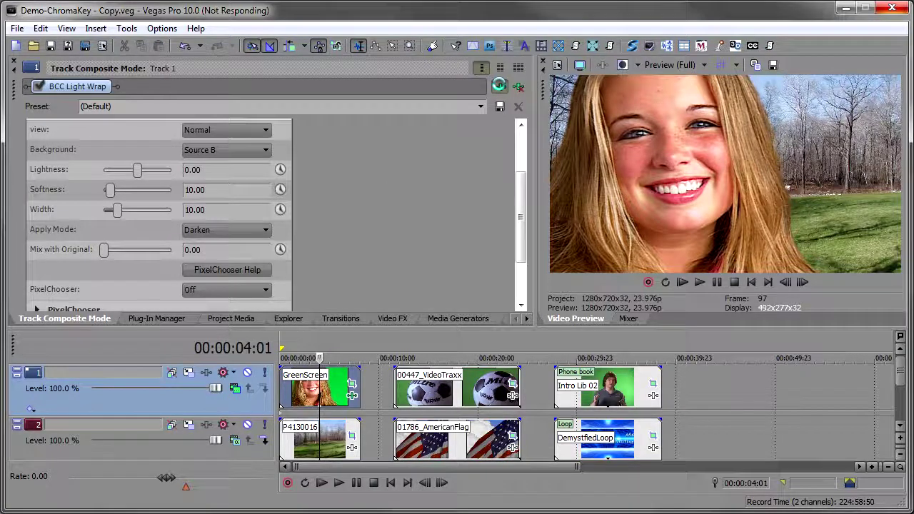
- Apply Sony Color Corrector from the Sony plug-in folder to the GreenScreen clip
{"action": "left_click", "coordinate": [352, 395]}
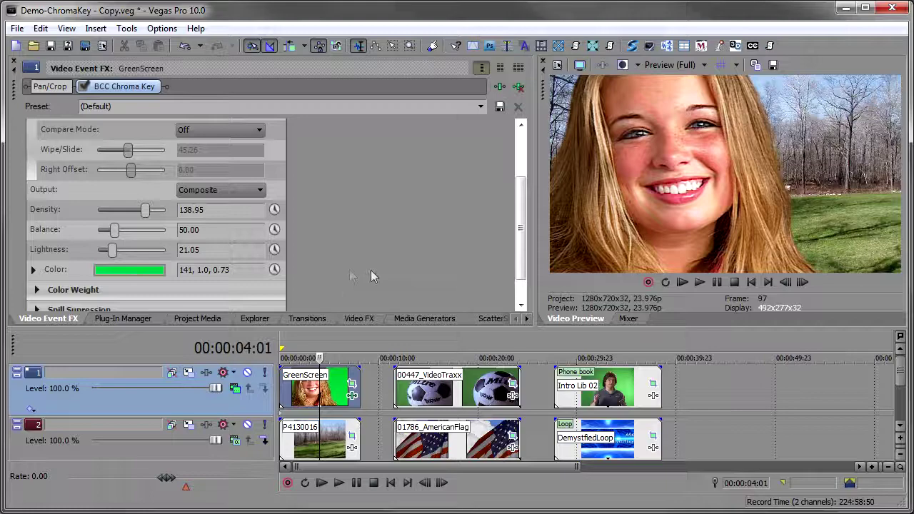
{"action": "left_click", "coordinate": [127, 319]}
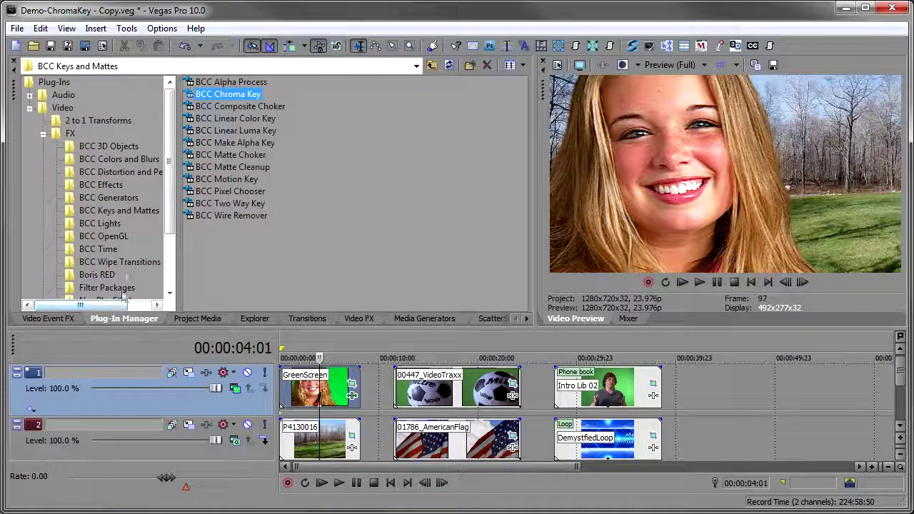
{"action": "scroll", "coordinate": [114, 286], "scroll_direction": "down", "scroll_amount": 3}
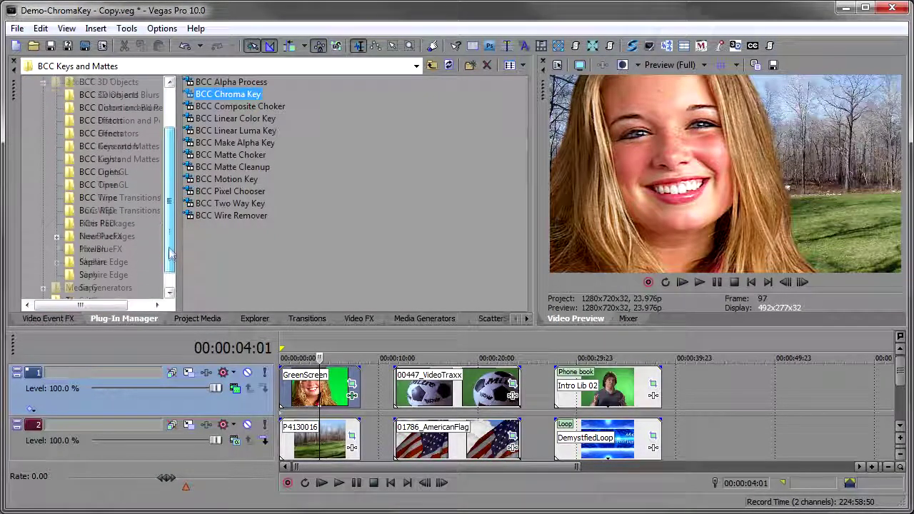
{"action": "left_click", "coordinate": [99, 273]}
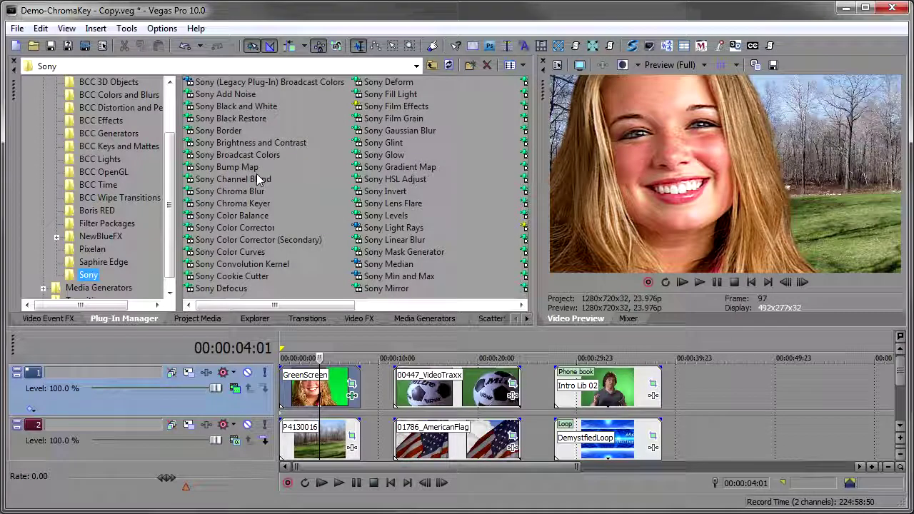
{"action": "left_click_drag", "start_coordinate": [266, 228], "coordinate": [325, 384]}
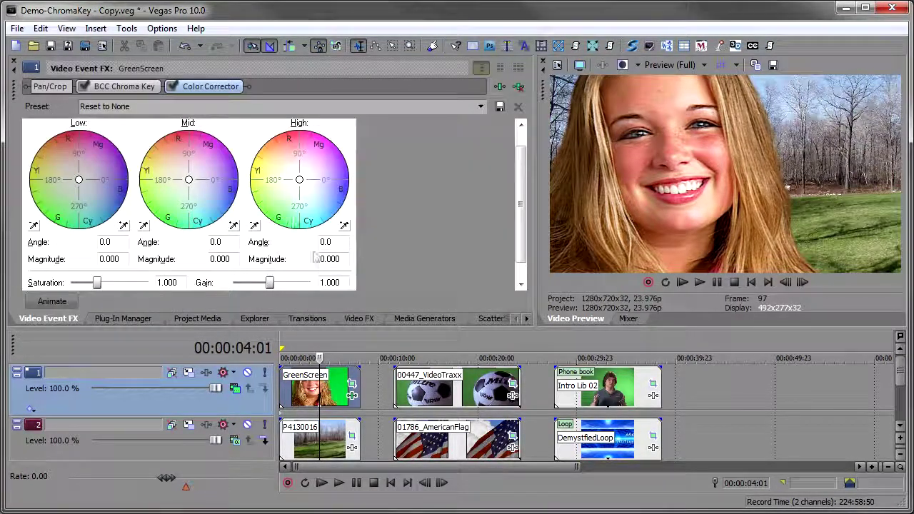
- Shift the Mid, High and Low colour wheels off neutral to warm the face tones
{"action": "left_click_drag", "start_coordinate": [189, 180], "coordinate": [195, 191]}
{"action": "left_click_drag", "start_coordinate": [299, 179], "coordinate": [307, 190]}
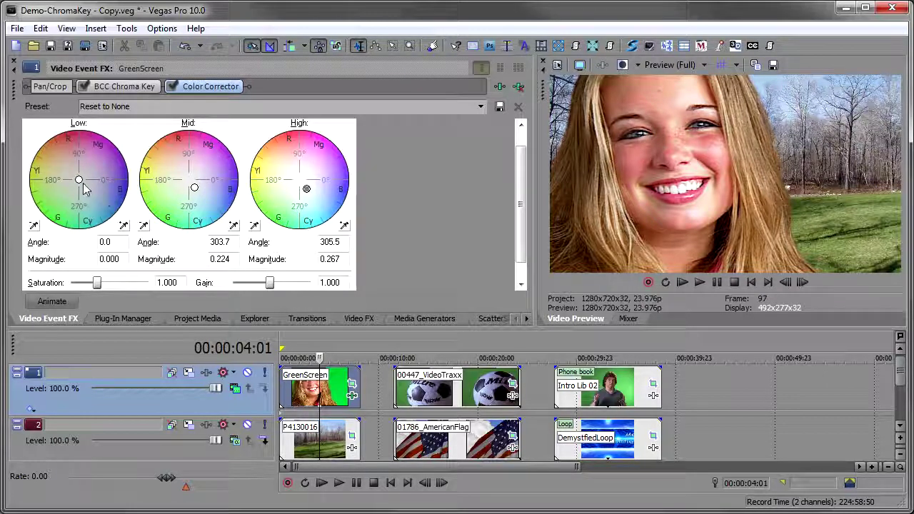
{"action": "left_click_drag", "start_coordinate": [79, 179], "coordinate": [86, 193]}
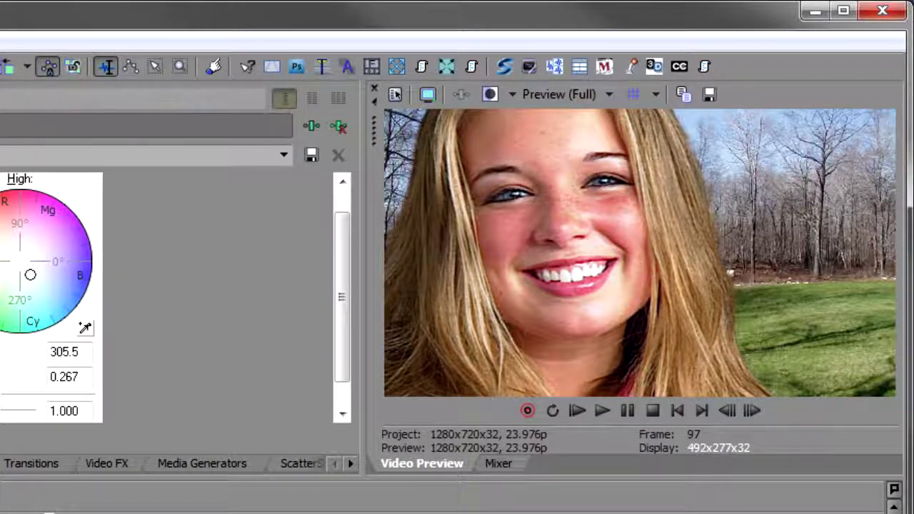
{"action": "key", "text": "Home"}
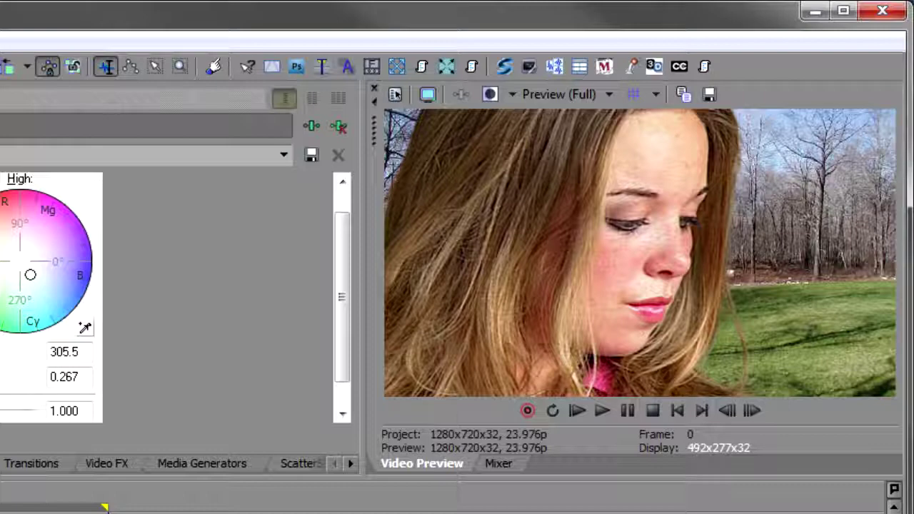
{"action": "key", "text": "space"}
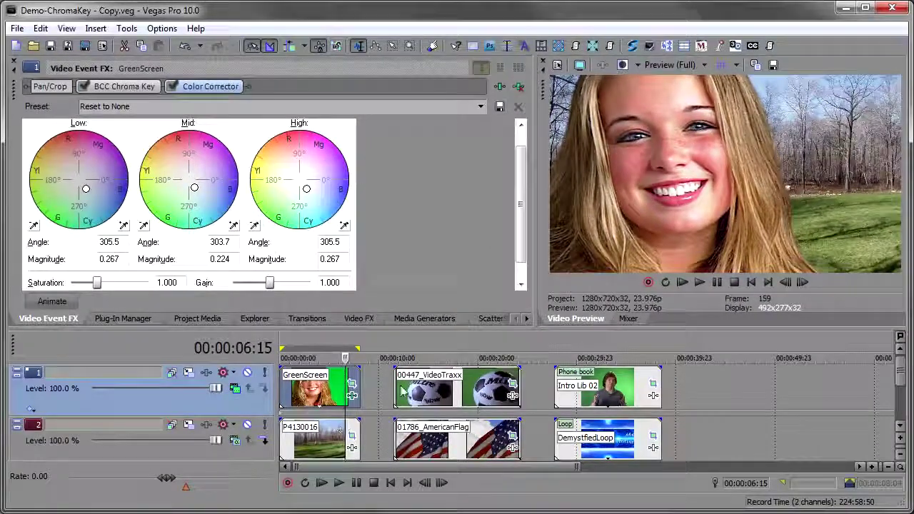
- Move the playhead to 00:00:16:17 and apply BCC Chroma Key to the 00447_VideoTraxx clip
{"action": "left_click", "coordinate": [444, 390]}
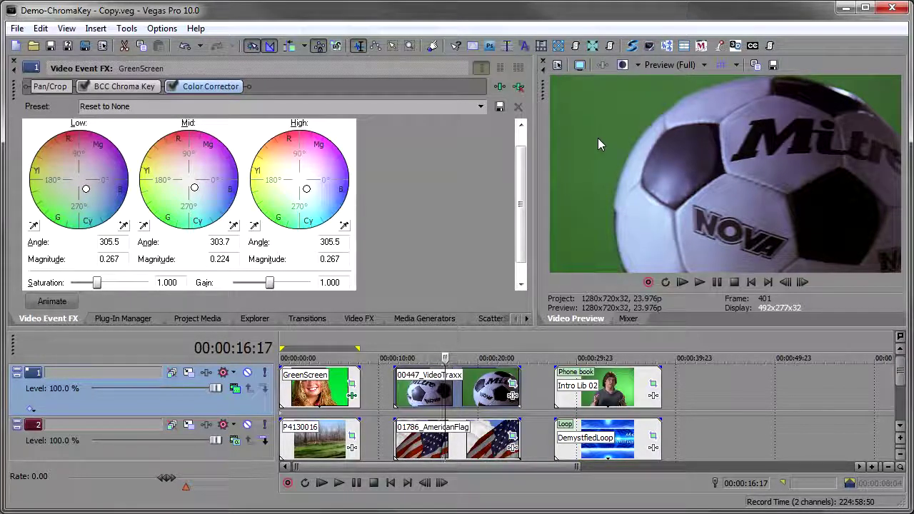
{"action": "left_click", "coordinate": [122, 318]}
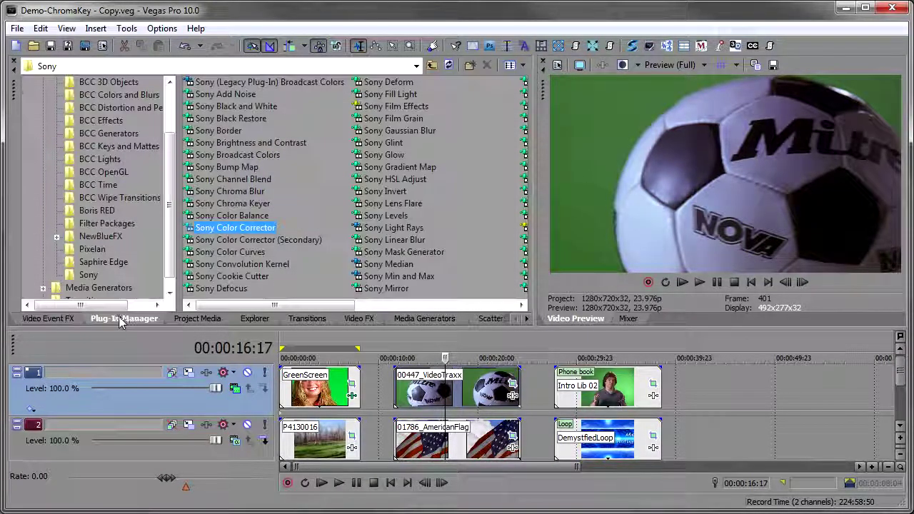
{"action": "scroll", "coordinate": [160, 208], "scroll_direction": "up", "scroll_amount": 2}
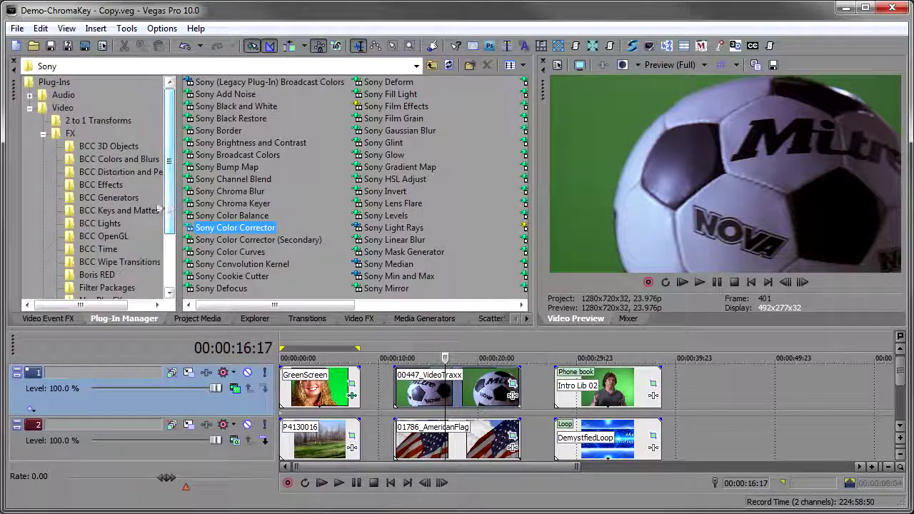
{"action": "left_click", "coordinate": [115, 210]}
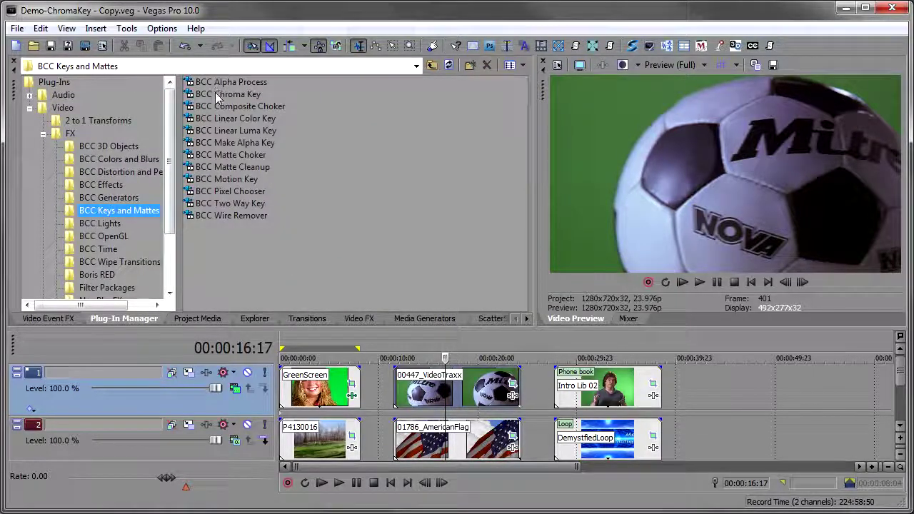
{"action": "left_click_drag", "start_coordinate": [218, 99], "coordinate": [422, 395]}
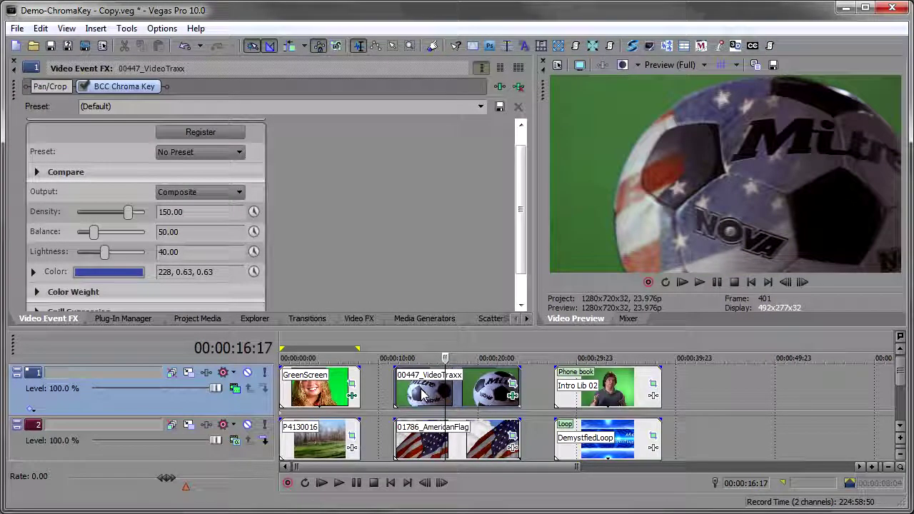
- Mute Track 2 and toggle the chroma key off and on to compare, leaving it off
{"action": "left_click", "coordinate": [247, 425]}
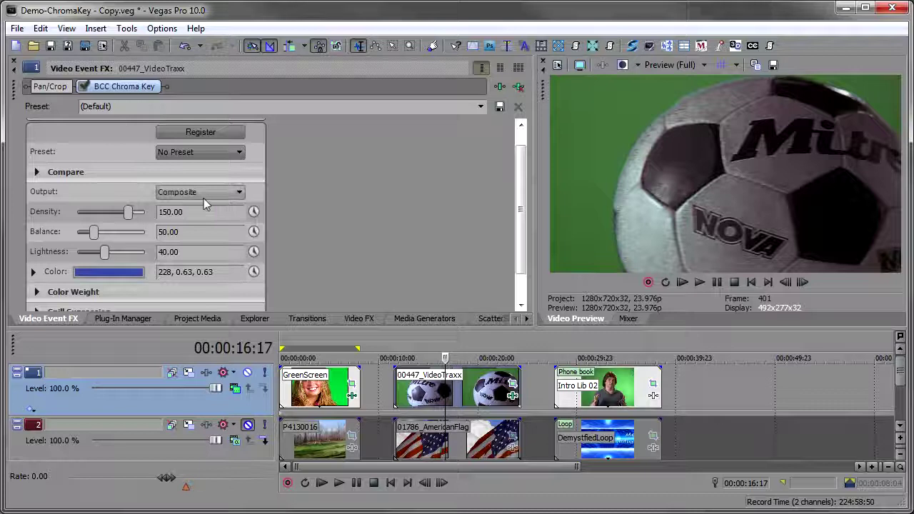
{"action": "left_click", "coordinate": [83, 87]}
{"action": "left_click", "coordinate": [83, 87]}
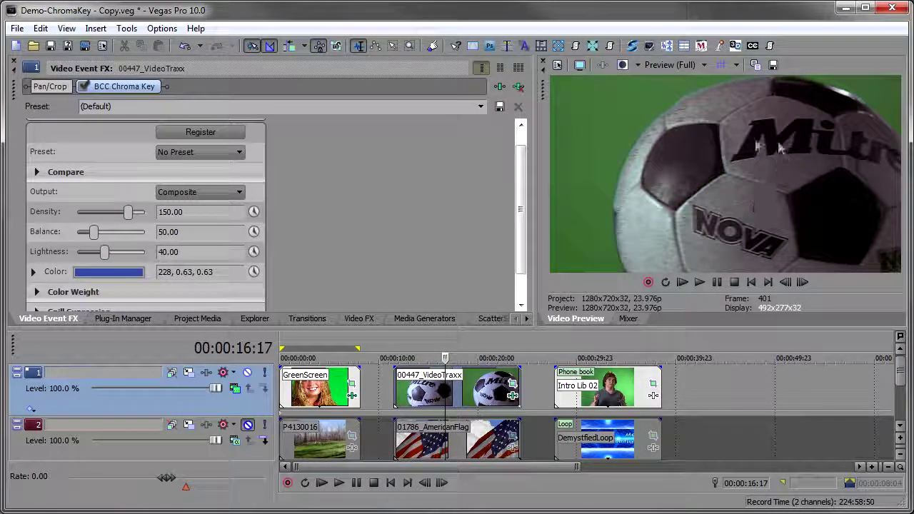
{"action": "left_click", "coordinate": [84, 87]}
- Sample the green backdrop as the key colour (112, 0.43, 0.43) and re-enable the key
{"action": "left_click", "coordinate": [33, 271]}
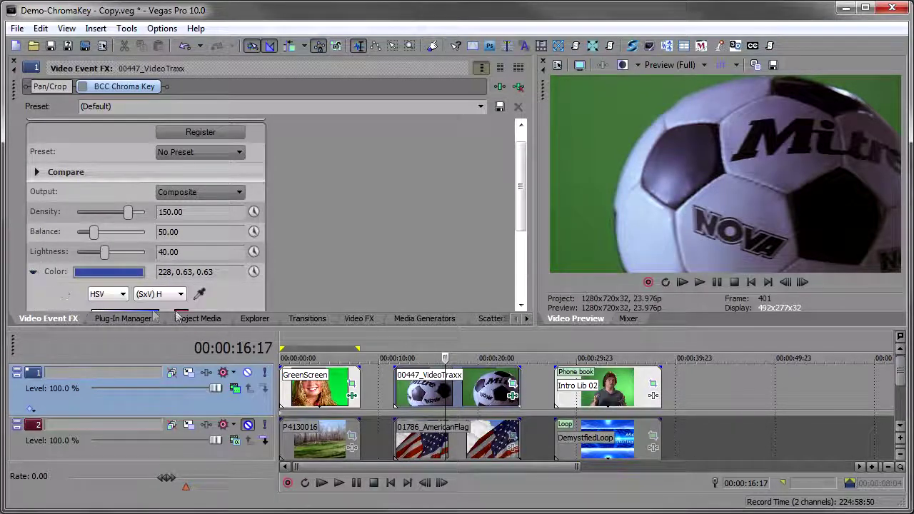
{"action": "left_click", "coordinate": [201, 291]}
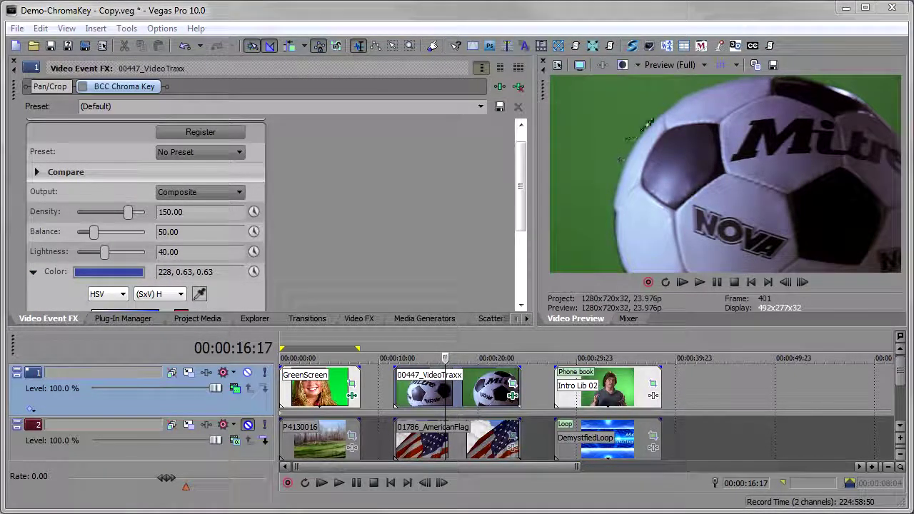
{"action": "left_click", "coordinate": [642, 124]}
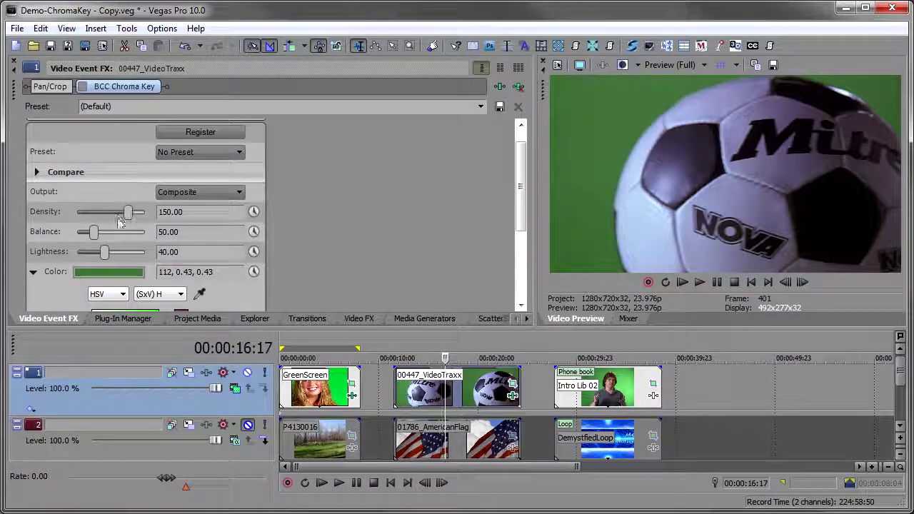
{"action": "left_click", "coordinate": [33, 272]}
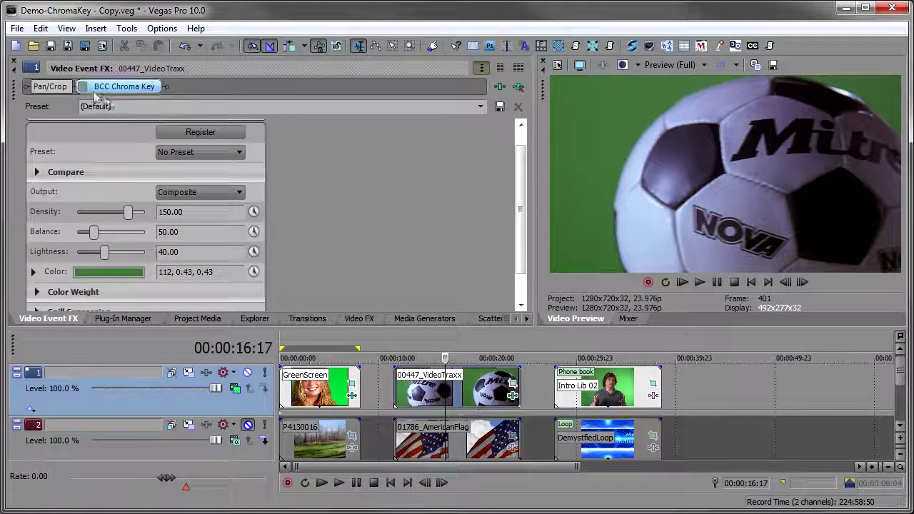
{"action": "left_click", "coordinate": [83, 87]}
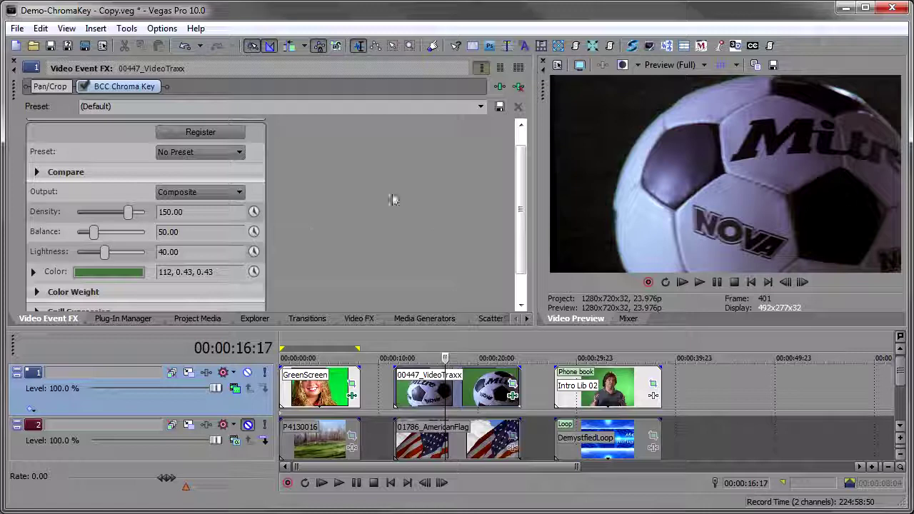
{"action": "left_click", "coordinate": [200, 192]}
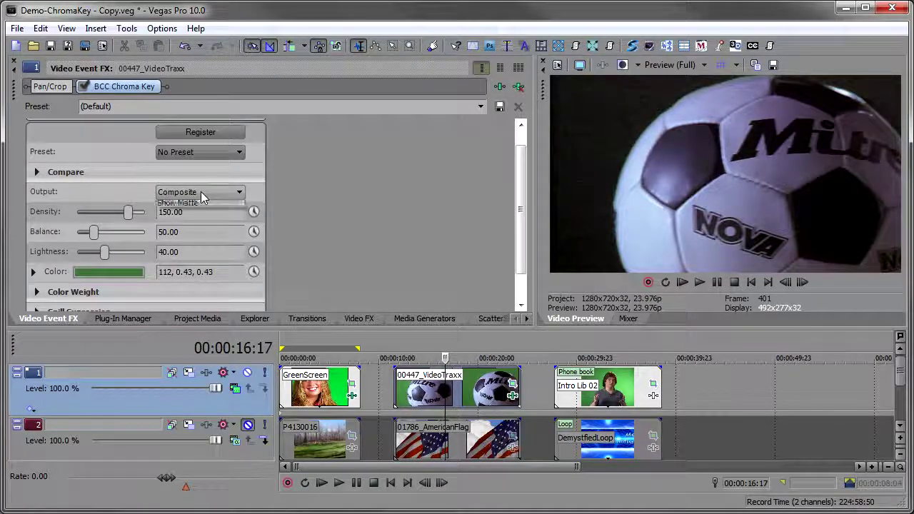
- Show the key matte and tune Density to about 168, Lightness 100 and Balance 50 for a black background
{"action": "left_click", "coordinate": [202, 213]}
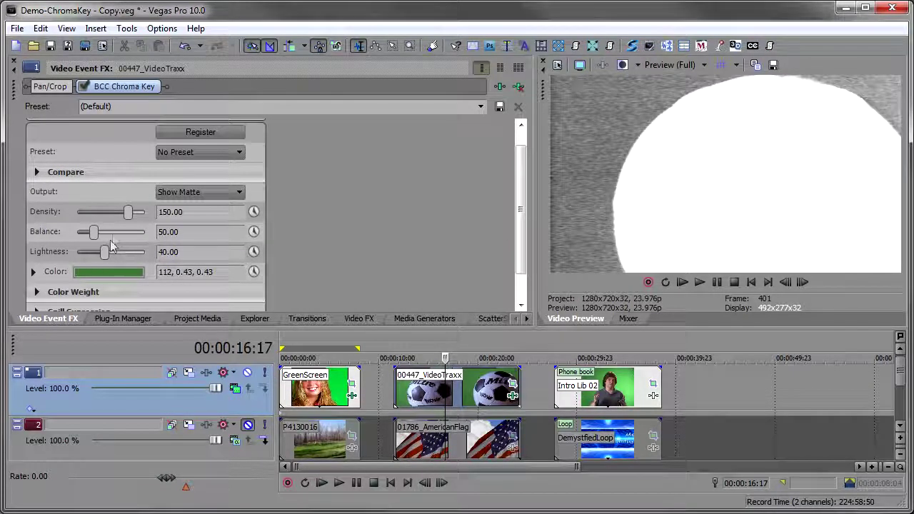
{"action": "mouse_move", "coordinate": [128, 215]}
{"action": "left_mouse_down"}
{"action": "mouse_move", "coordinate": [112, 217]}
{"action": "mouse_move", "coordinate": [140, 217]}
{"action": "left_mouse_up"}
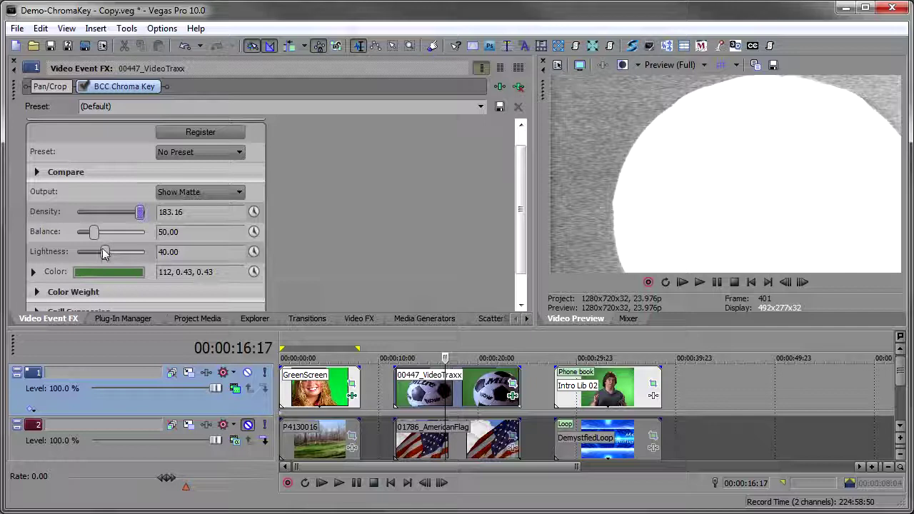
{"action": "left_click_drag", "start_coordinate": [103, 253], "coordinate": [152, 263]}
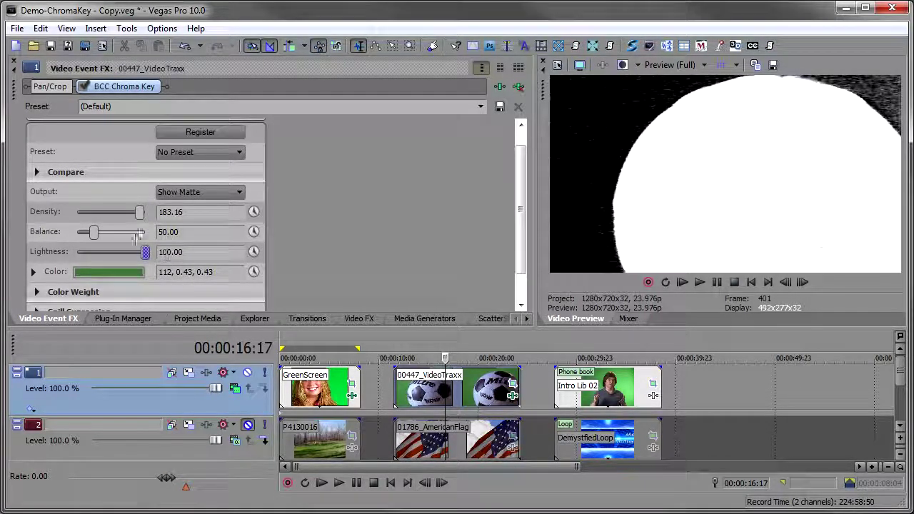
{"action": "mouse_move", "coordinate": [142, 213]}
{"action": "left_mouse_down"}
{"action": "mouse_move", "coordinate": [161, 217]}
{"action": "mouse_move", "coordinate": [124, 219]}
{"action": "mouse_move", "coordinate": [152, 220]}
{"action": "left_mouse_up"}
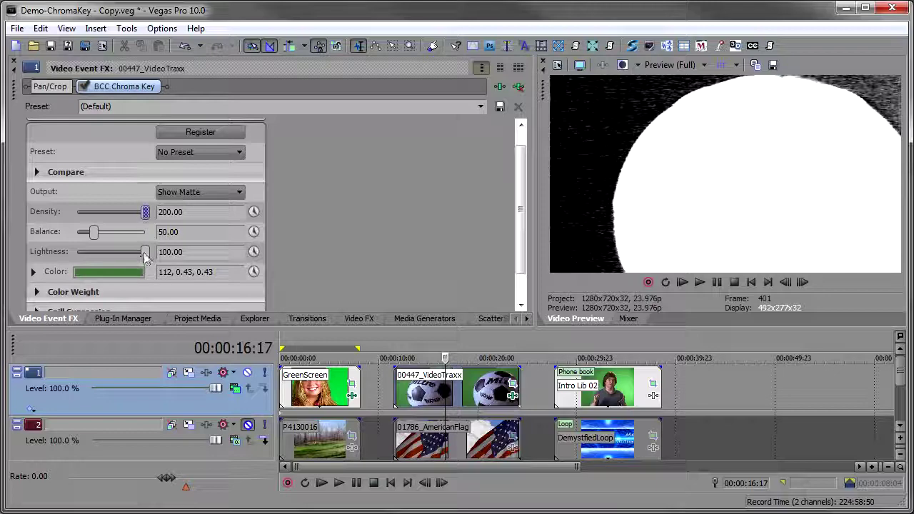
{"action": "left_click_drag", "start_coordinate": [146, 257], "coordinate": [78, 234]}
{"action": "double_click", "coordinate": [80, 233]}
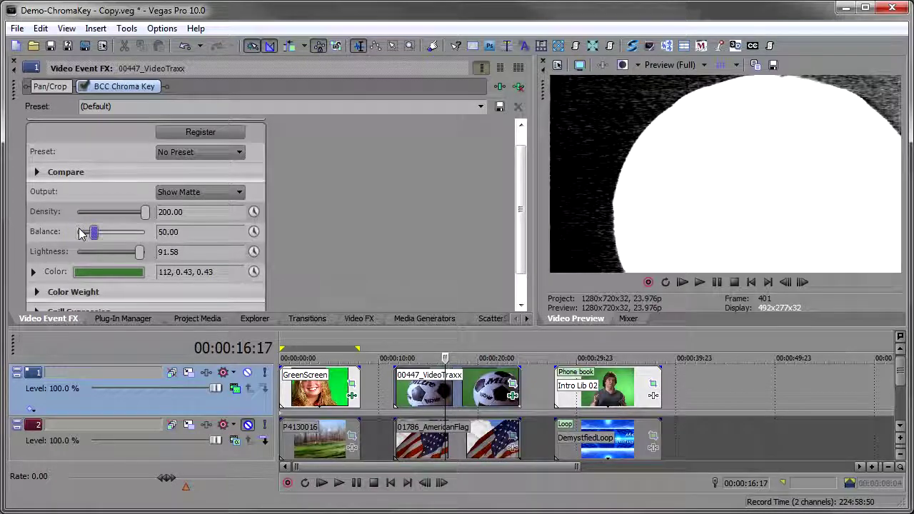
{"action": "left_click_drag", "start_coordinate": [140, 255], "coordinate": [147, 255]}
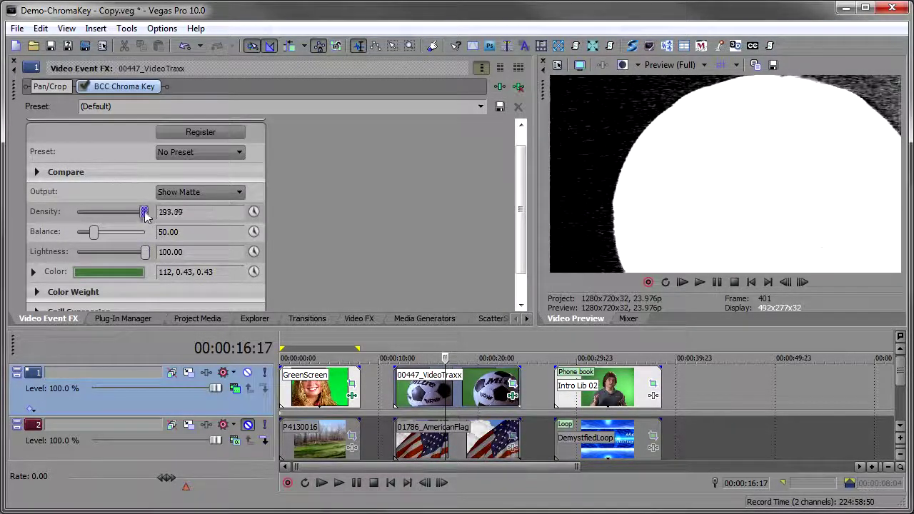
{"action": "left_click_drag", "start_coordinate": [145, 213], "coordinate": [137, 215]}
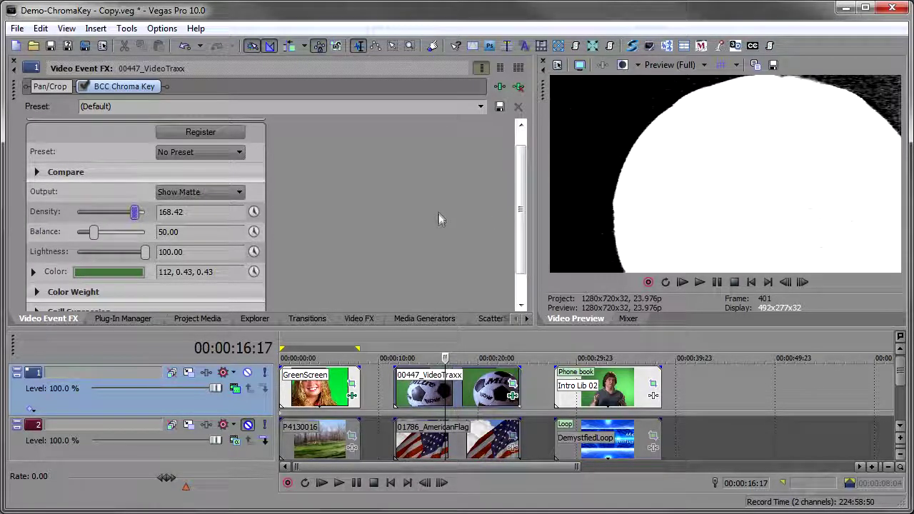
- Set the chroma key Output back to Composite and apply BCC Matte Cleanup to the 00447_VideoTraxx clip
{"action": "left_click", "coordinate": [200, 192]}
{"action": "left_click", "coordinate": [204, 204]}
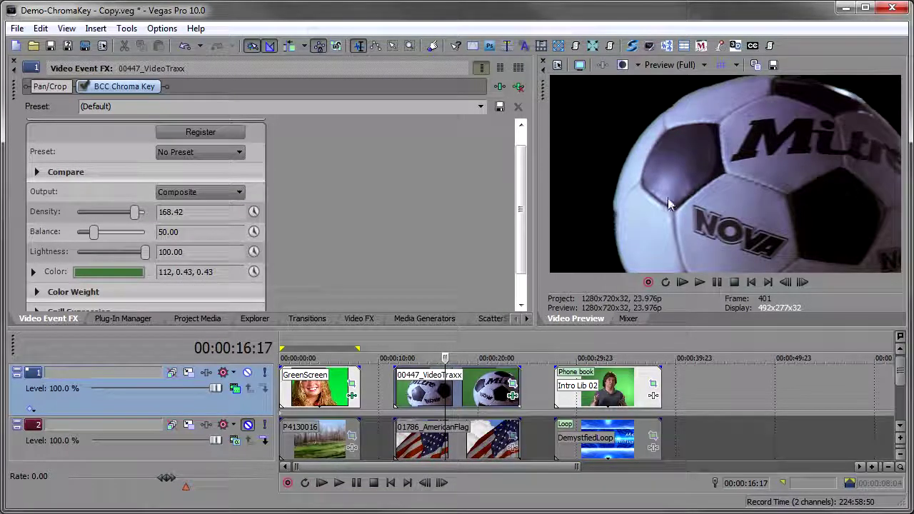
{"action": "left_click", "coordinate": [124, 319]}
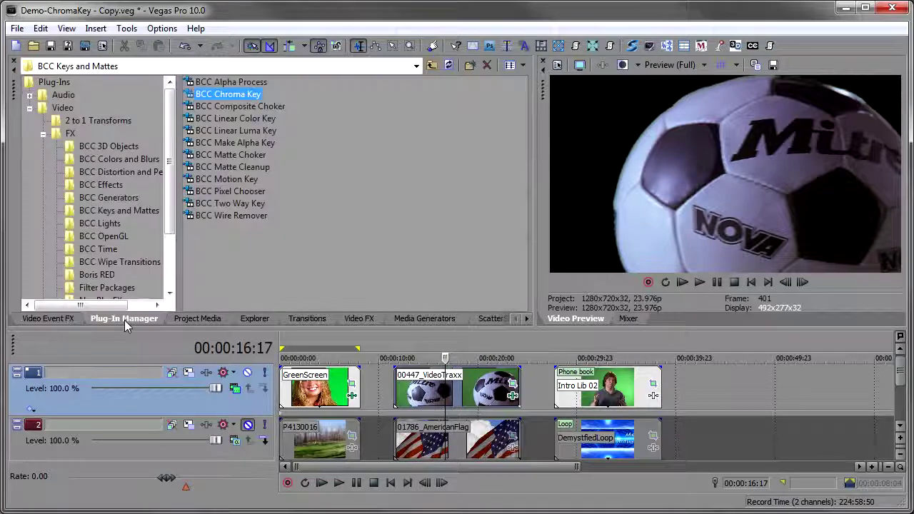
{"action": "left_click", "coordinate": [233, 167]}
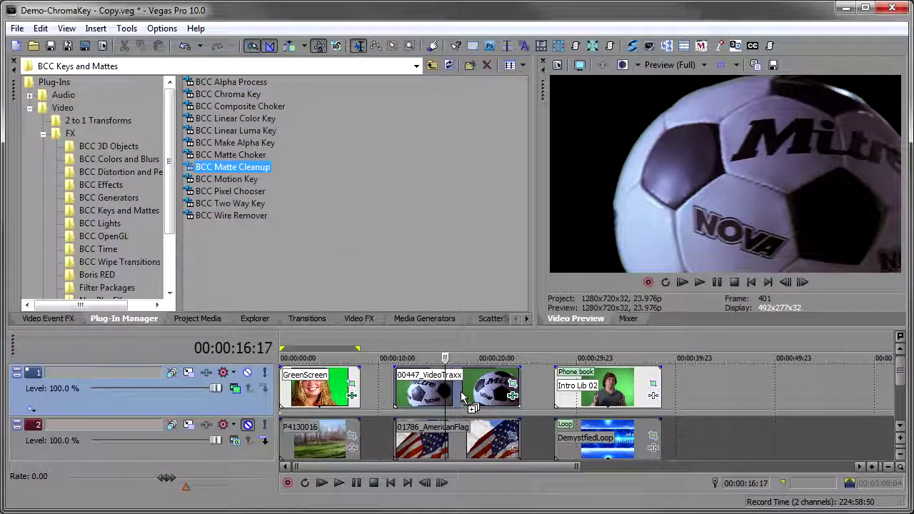
{"action": "left_click_drag", "start_coordinate": [460, 399], "coordinate": [461, 399]}
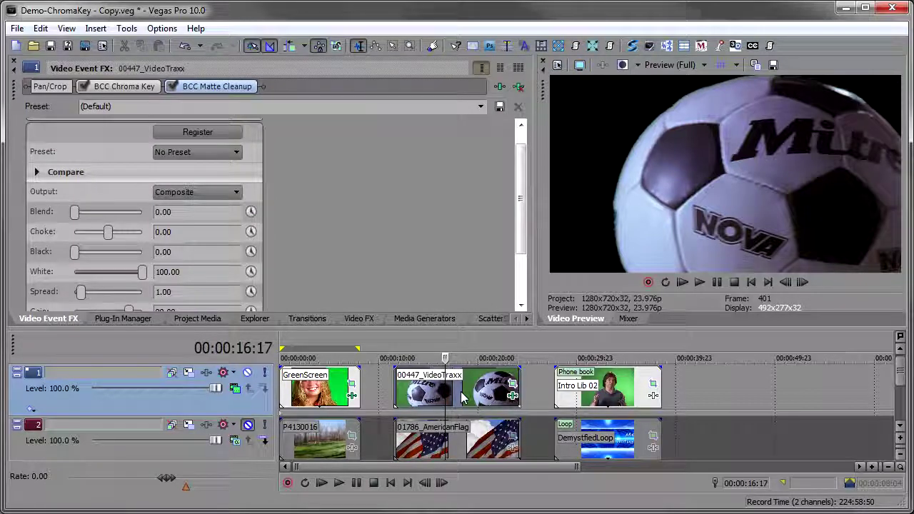
{"action": "left_click_drag", "start_coordinate": [526, 219], "coordinate": [526, 261]}
- Set Matte Cleanup Output to Show Matte, raise Black to 56.84 and lower White to 72.63
{"action": "left_click", "coordinate": [190, 125]}
{"action": "left_click", "coordinate": [188, 145]}
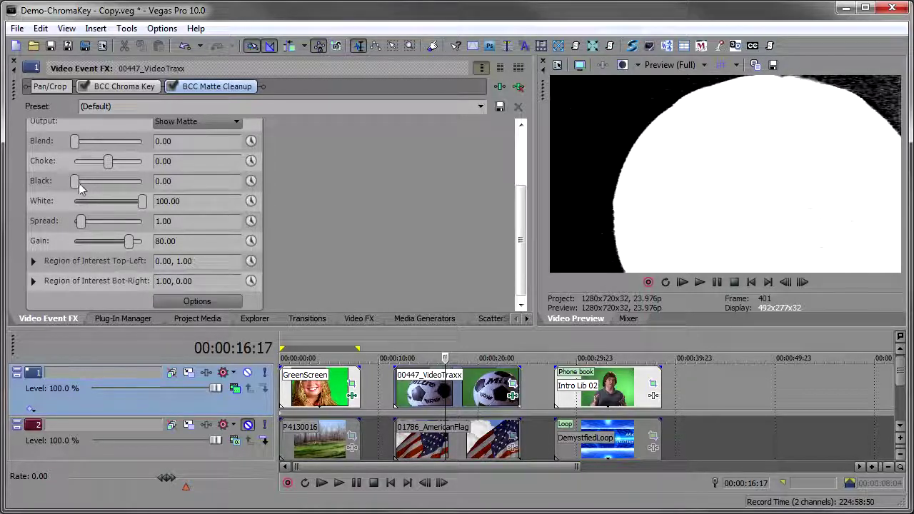
{"action": "left_click_drag", "start_coordinate": [76, 184], "coordinate": [114, 193]}
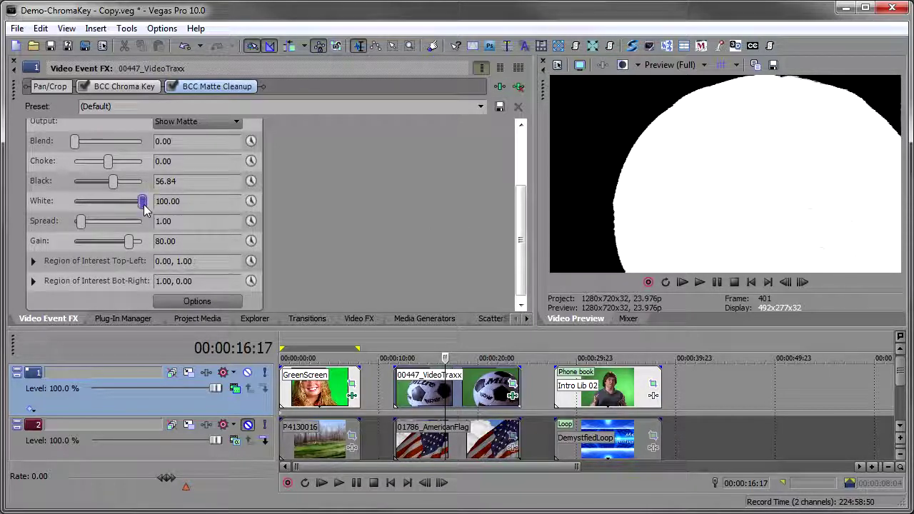
{"action": "left_click_drag", "start_coordinate": [144, 204], "coordinate": [142, 204]}
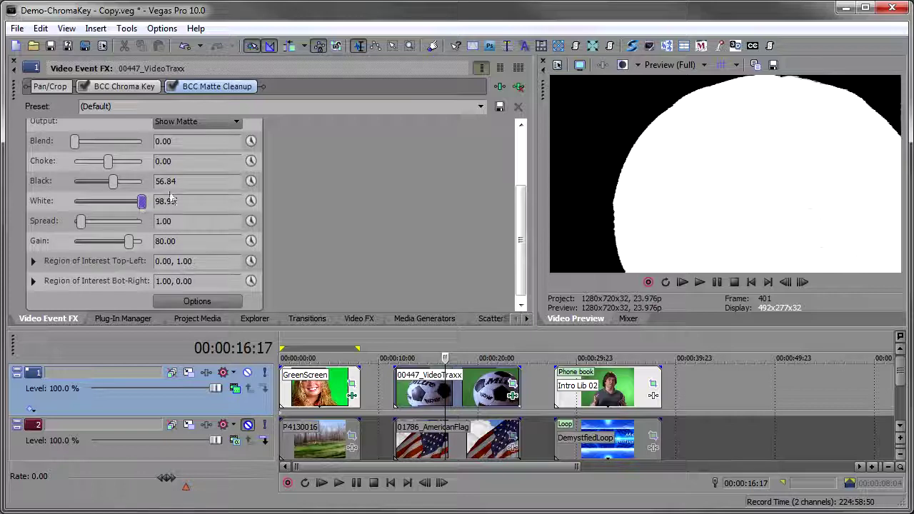
{"action": "left_click_drag", "start_coordinate": [141, 205], "coordinate": [123, 207]}
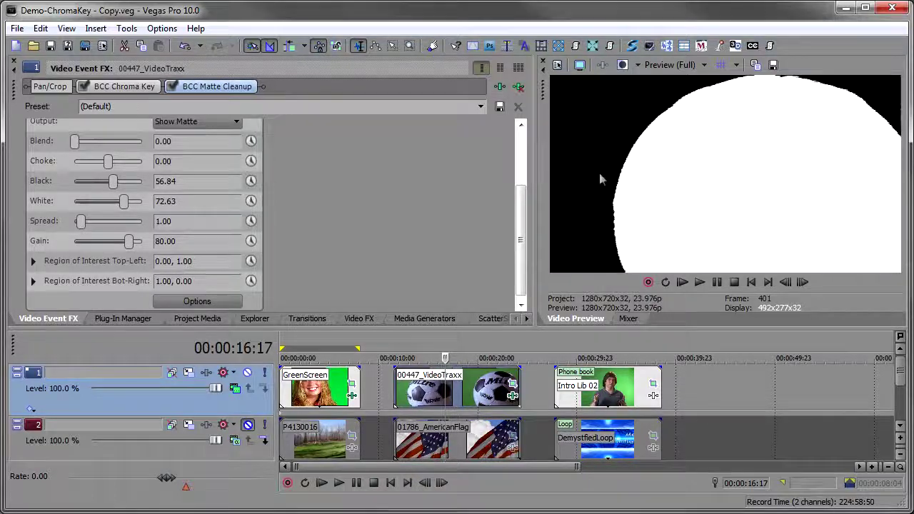
- Return Matte Cleanup to Composite, unmute track 2, and enable BCC Light Wrap custom compositing on track 1
{"action": "left_click", "coordinate": [187, 134]}
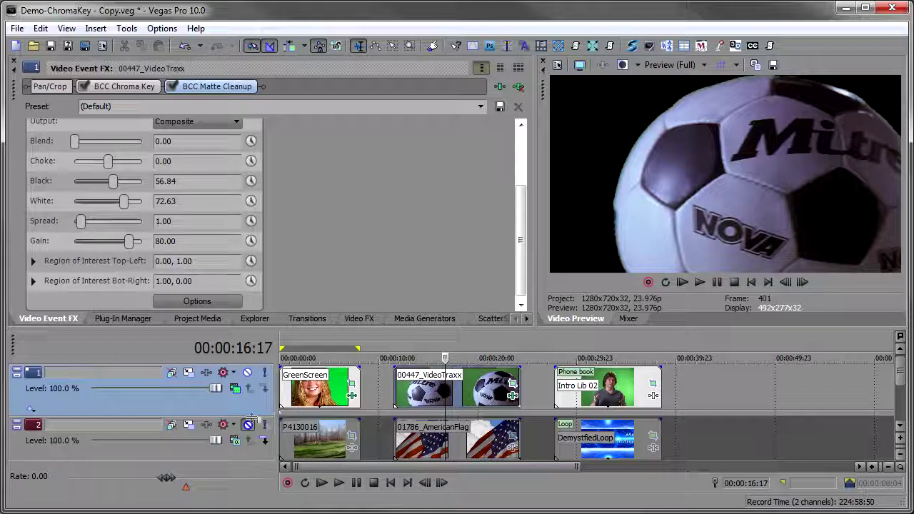
{"action": "left_click", "coordinate": [247, 425]}
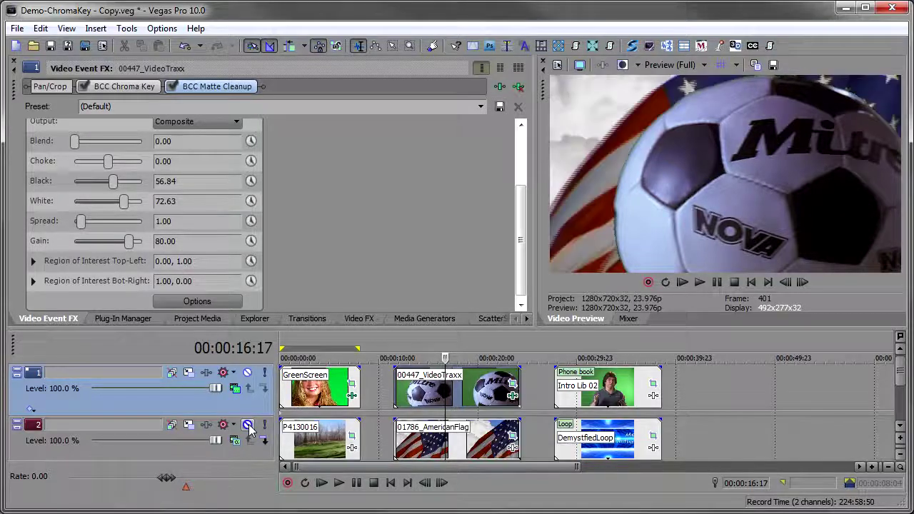
{"action": "left_click", "coordinate": [235, 388]}
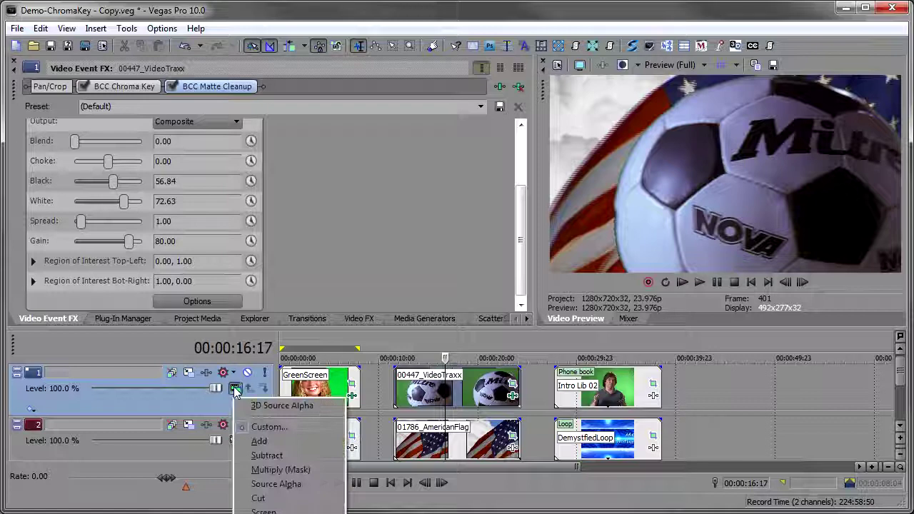
{"action": "left_click", "coordinate": [263, 427]}
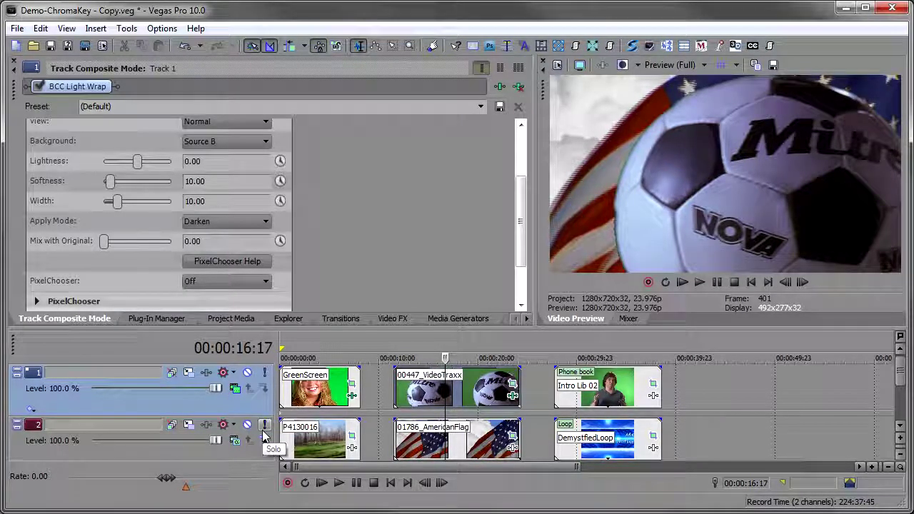
{"action": "left_click", "coordinate": [37, 87]}
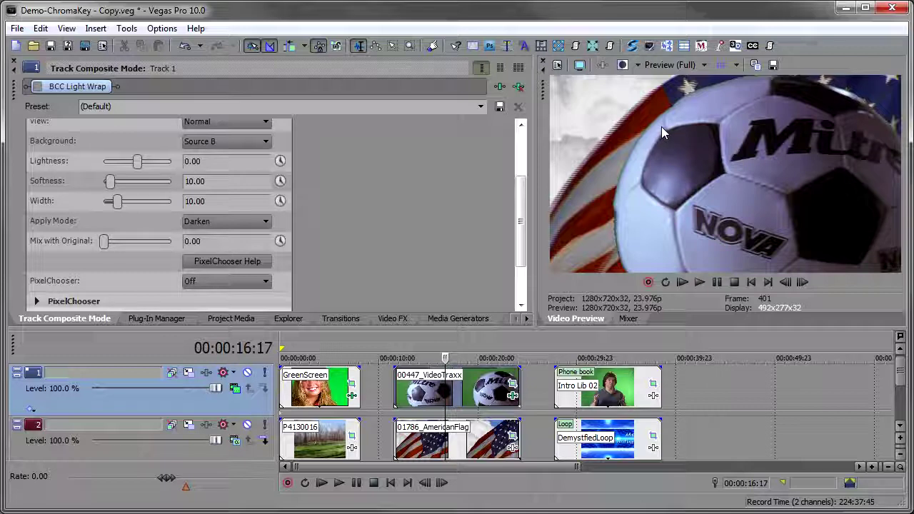
{"action": "left_click", "coordinate": [513, 396]}
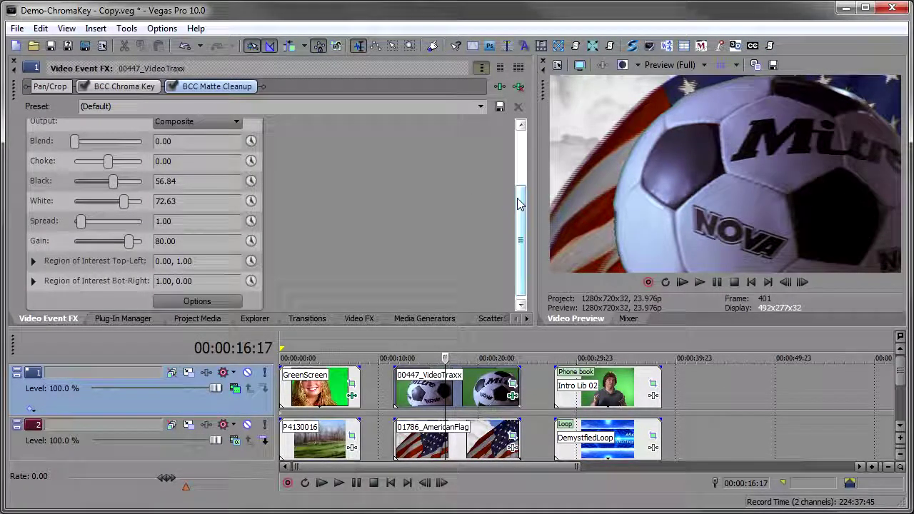
- Loop-preview the soccer clip, set Matte Cleanup Blend to 5.26, and reopen track 1's Light Wrap settings
{"action": "double_click", "coordinate": [440, 408]}
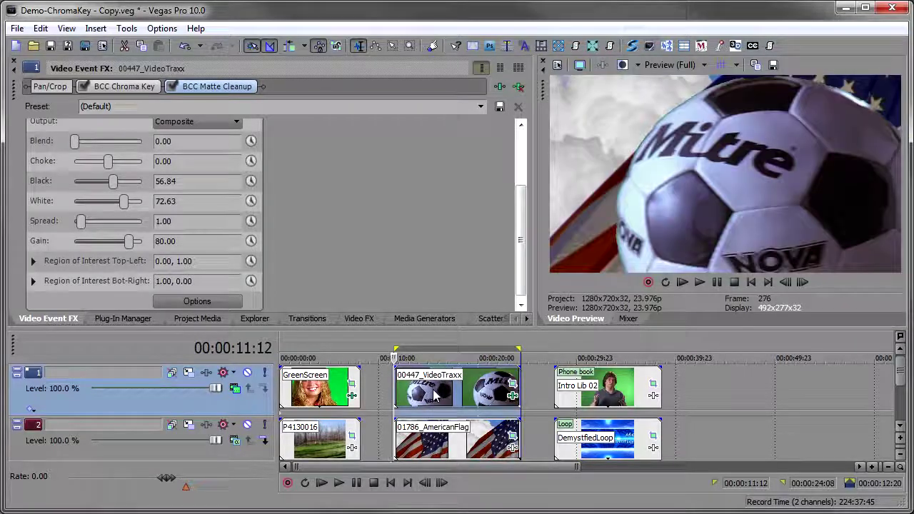
{"action": "key", "text": "space"}
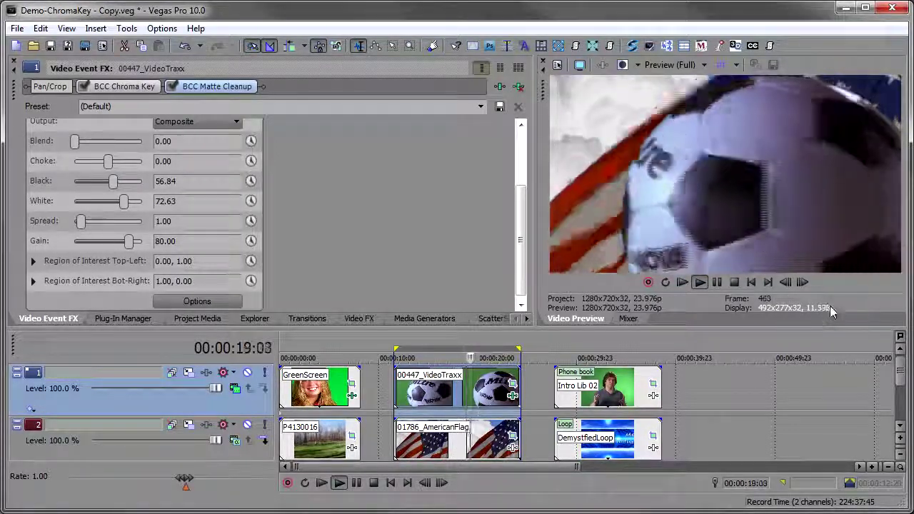
{"action": "key", "text": "Return"}
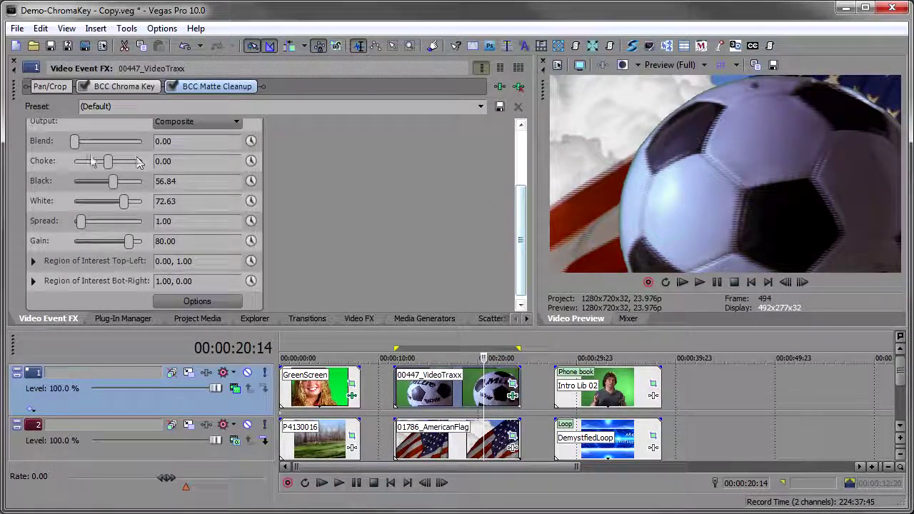
{"action": "left_click_drag", "start_coordinate": [77, 144], "coordinate": [81, 145]}
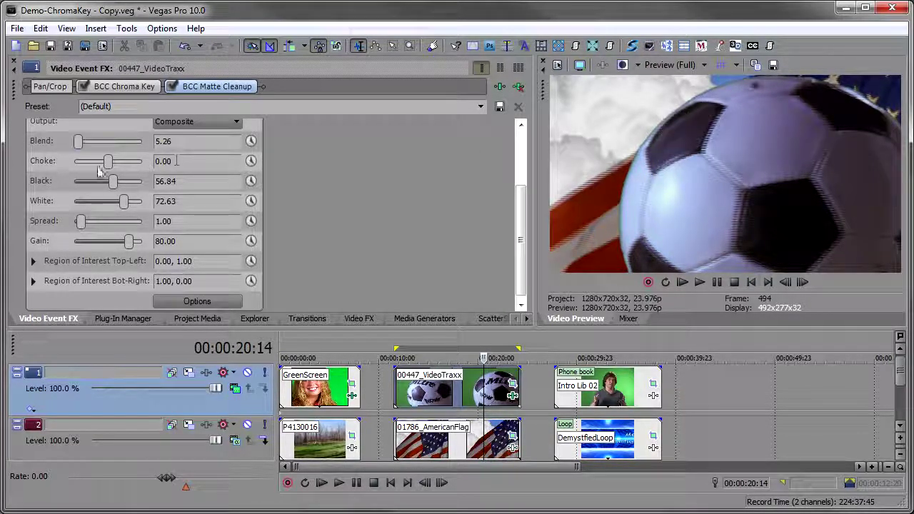
{"action": "left_click", "coordinate": [78, 142]}
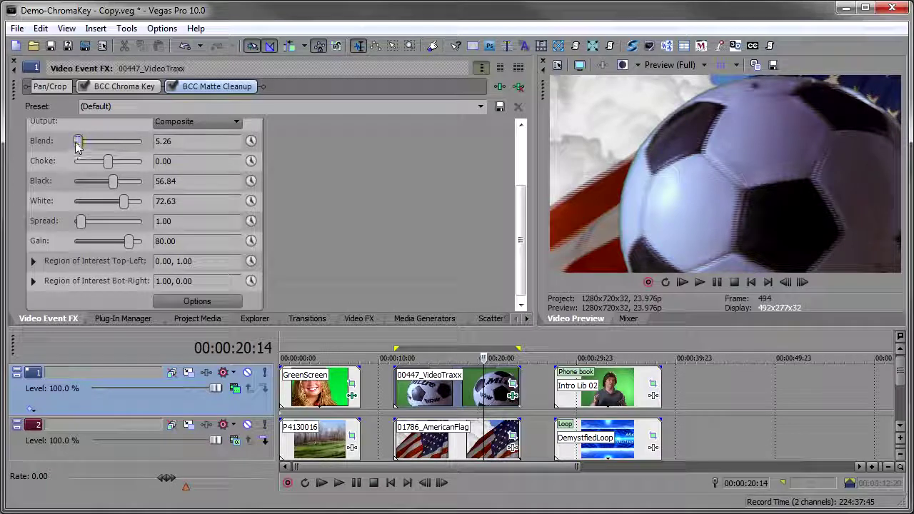
{"action": "left_click", "coordinate": [236, 389]}
{"action": "left_click", "coordinate": [265, 426]}
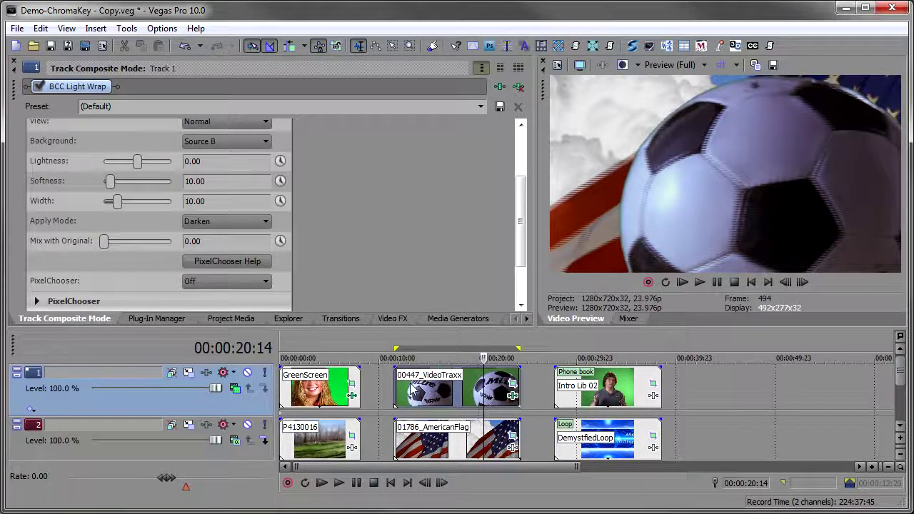
- Preview the clip and change the Light Wrap Apply Mode from Darken to Lighten
{"action": "key", "text": "space"}
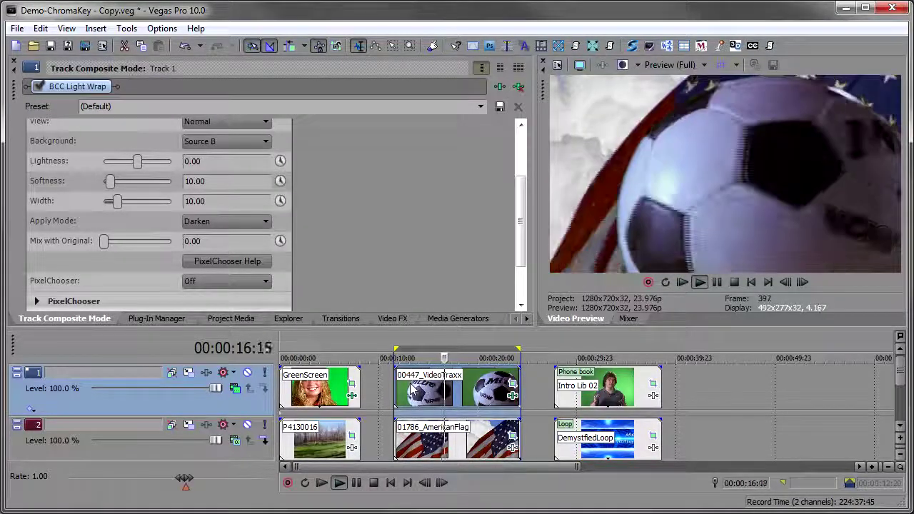
{"action": "key", "text": "Return"}
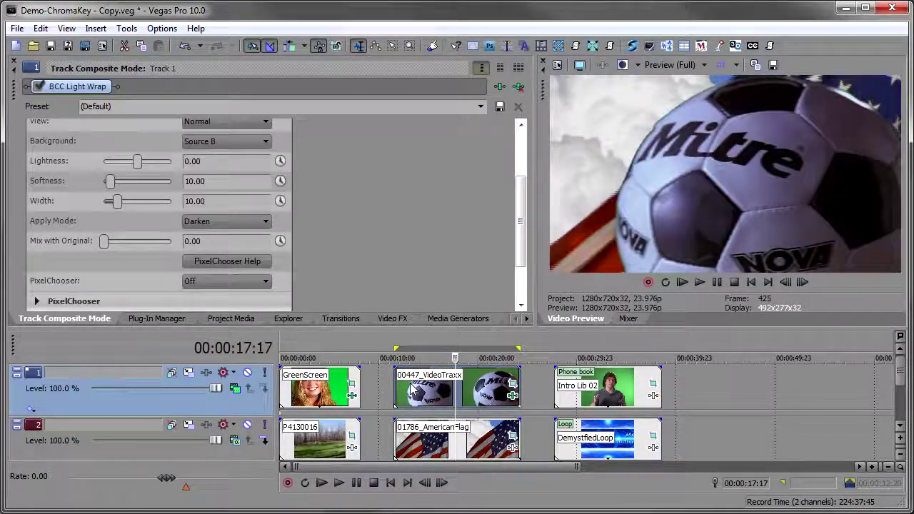
{"action": "left_click", "coordinate": [228, 221]}
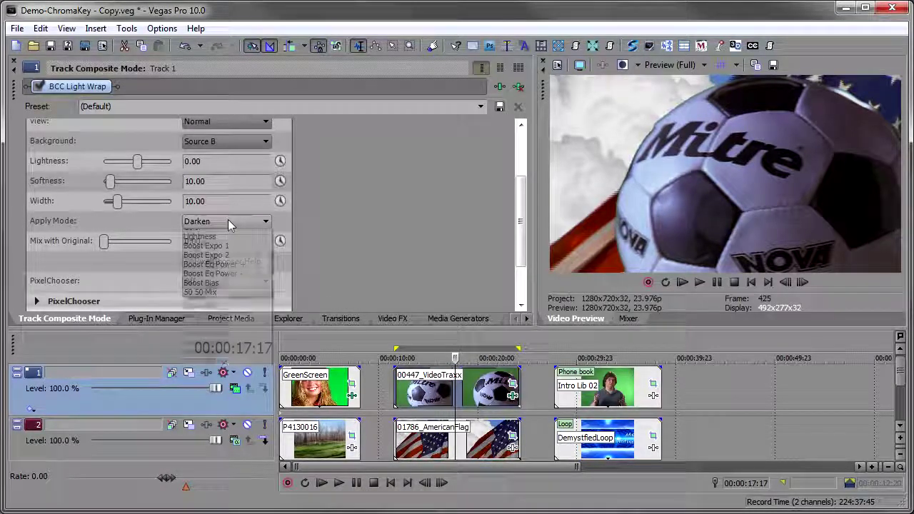
{"action": "left_click", "coordinate": [228, 233]}
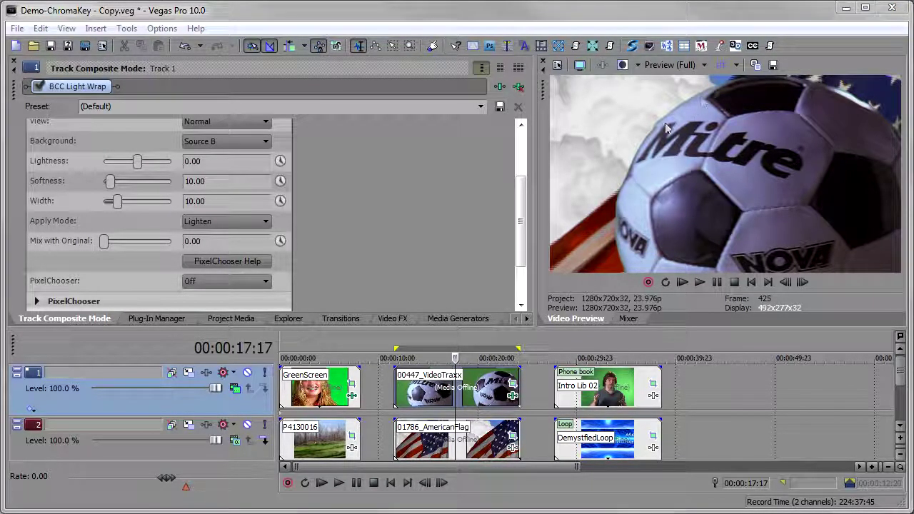
- Move the playhead back to 00:00:14:04 and replay the soccer shot to review the light wrap
{"action": "left_click", "coordinate": [438, 385]}
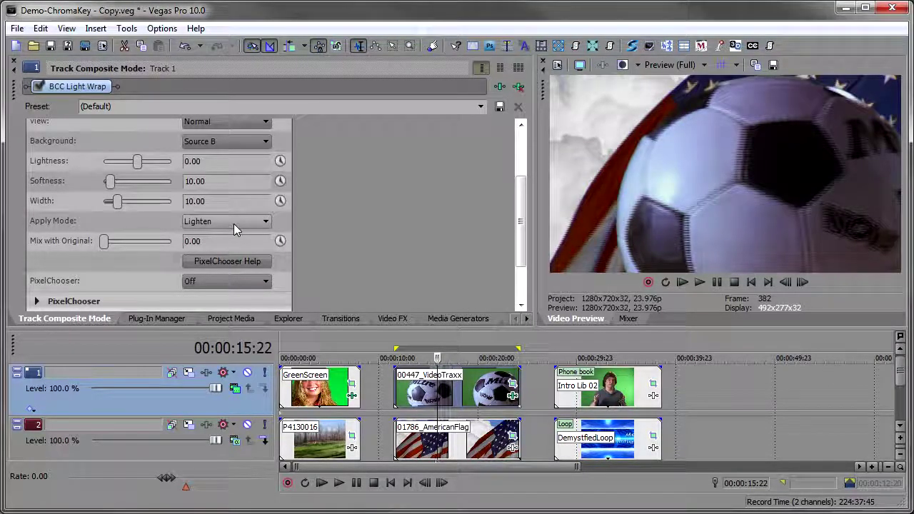
{"action": "left_click", "coordinate": [420, 391]}
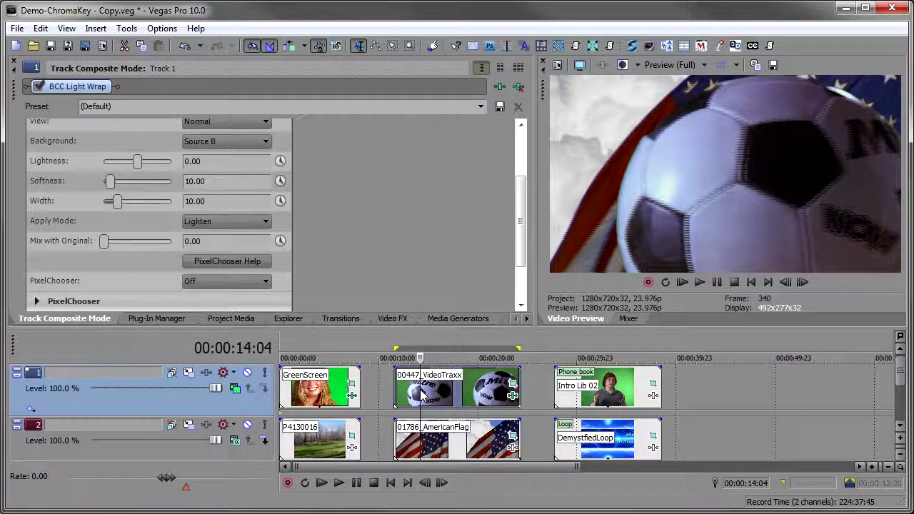
{"action": "key", "text": "j"}
{"action": "key", "text": "k"}
{"action": "key", "text": "l"}
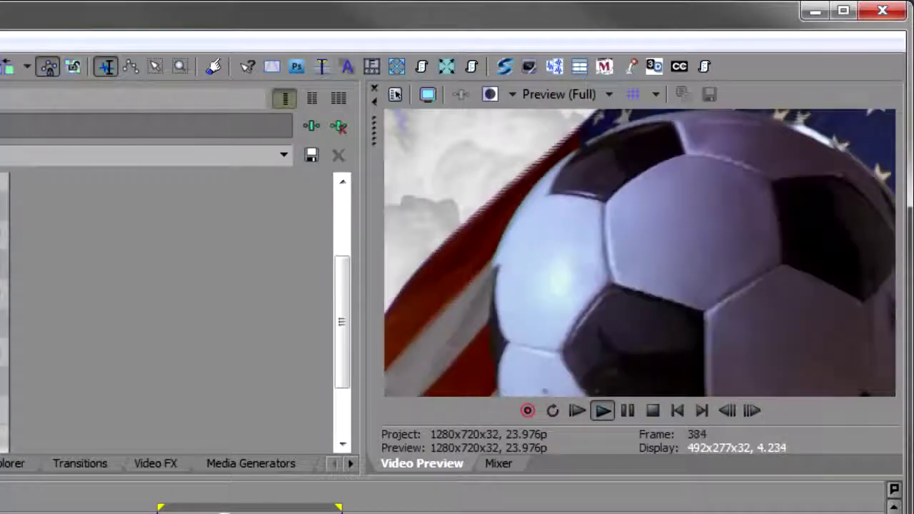
{"action": "key", "text": "k"}
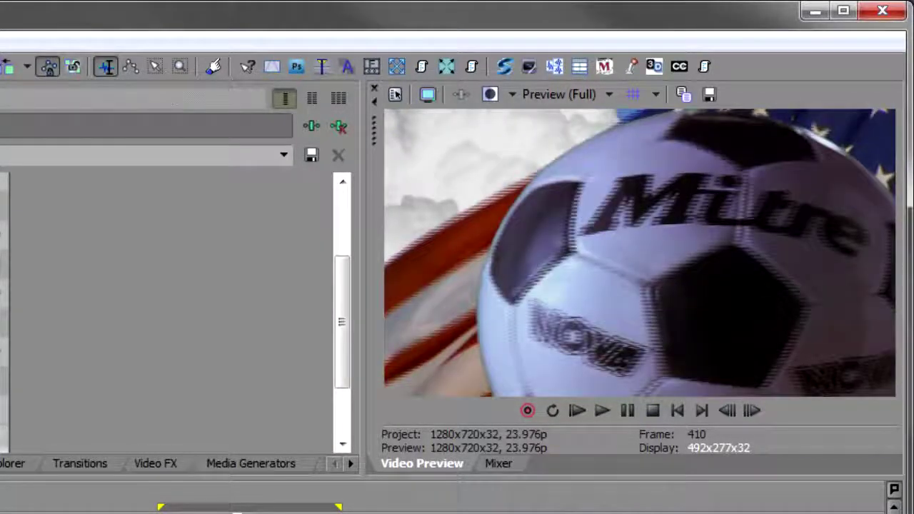
{"action": "left_click", "coordinate": [194, 511]}
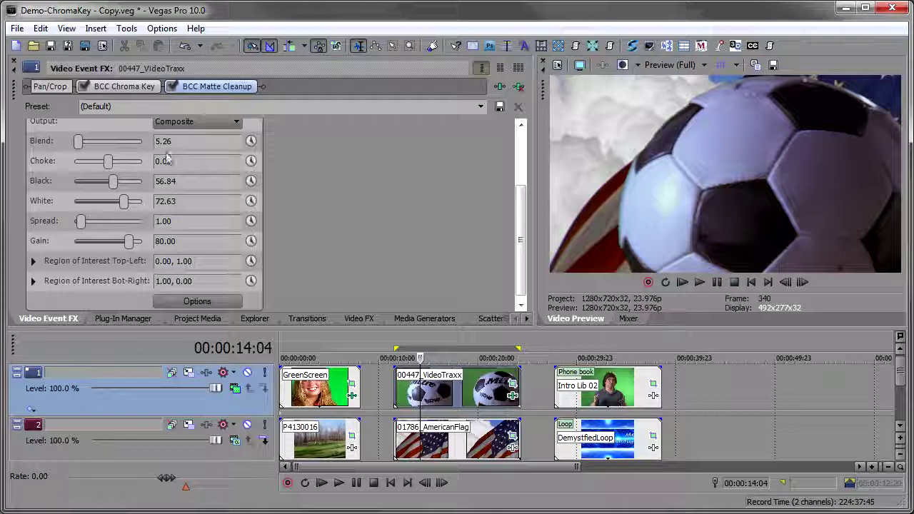
- Check the ball's Matte Cleanup output as Show Matte, then return it to Composite
{"action": "left_click", "coordinate": [198, 123]}
{"action": "left_click", "coordinate": [201, 145]}
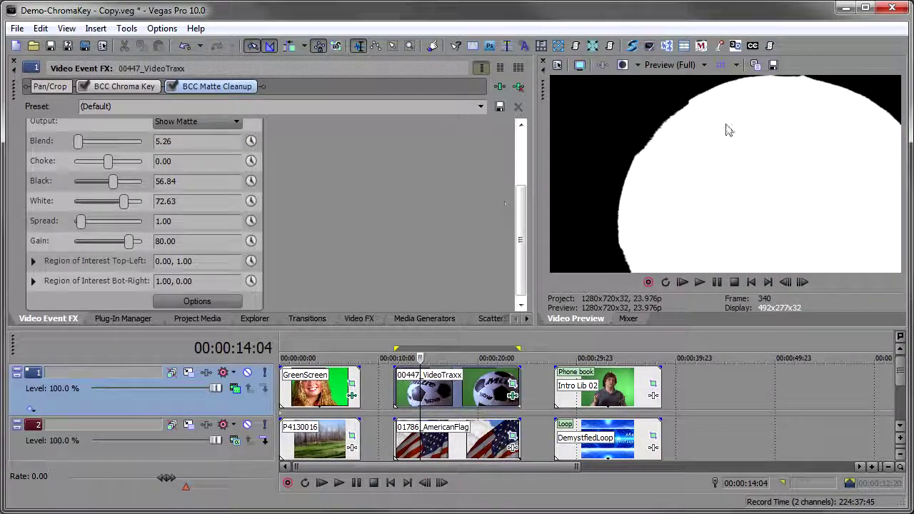
{"action": "left_click", "coordinate": [189, 123]}
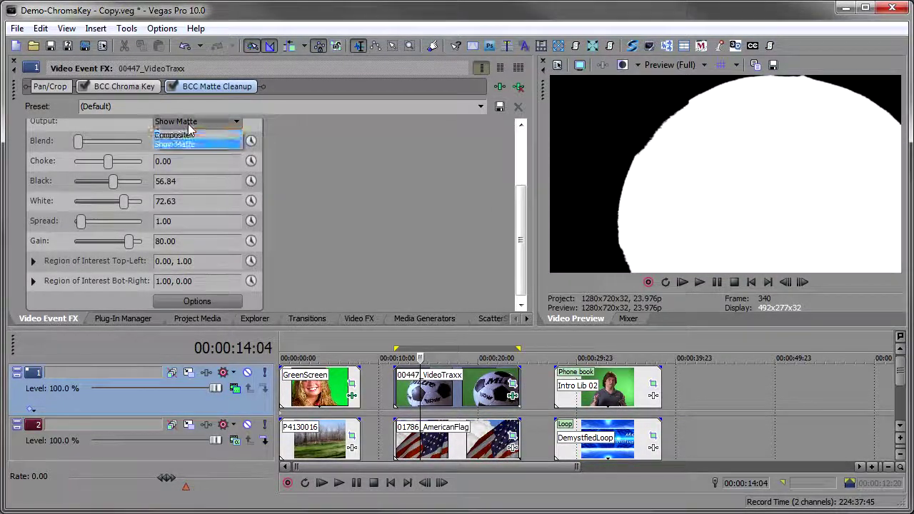
{"action": "left_click", "coordinate": [189, 134]}
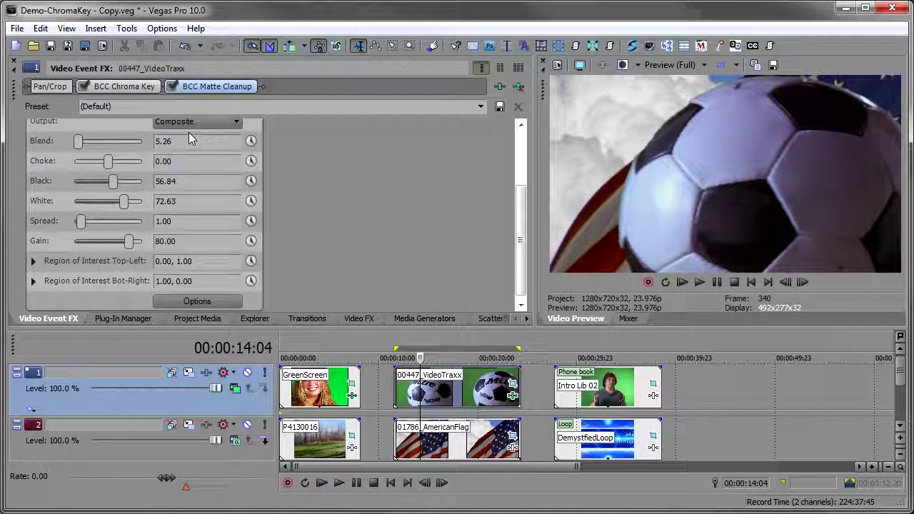
- Insert a new top video track and move the Intro Lib 02 clip onto track 1
{"action": "left_click", "coordinate": [592, 393]}
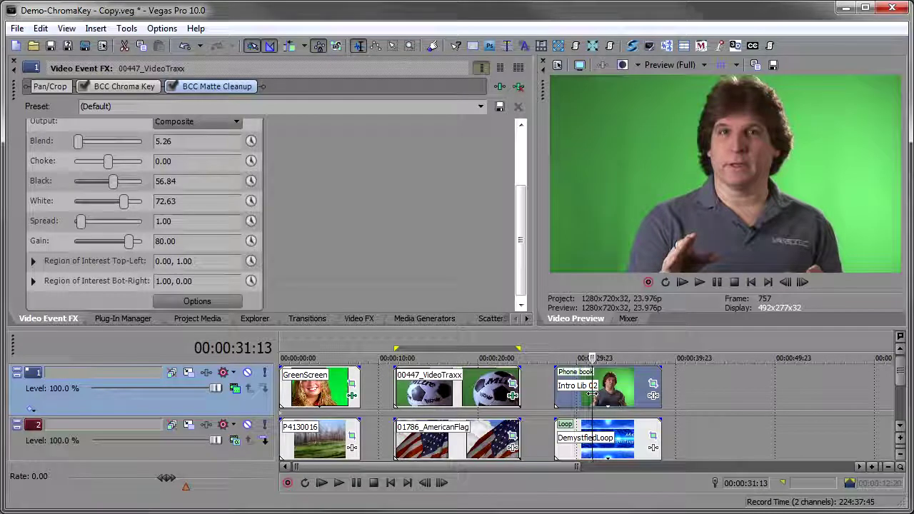
{"action": "key", "text": "ctrl+shift+q"}
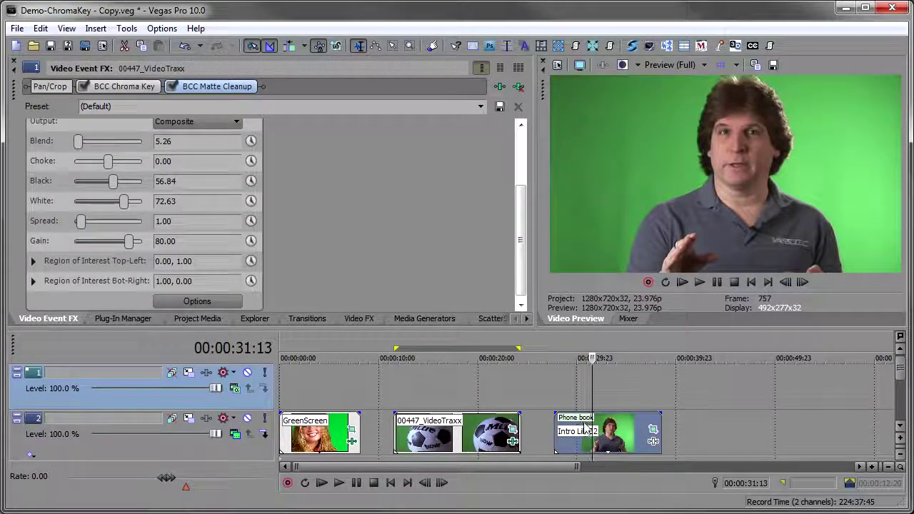
{"action": "left_click", "coordinate": [584, 421]}
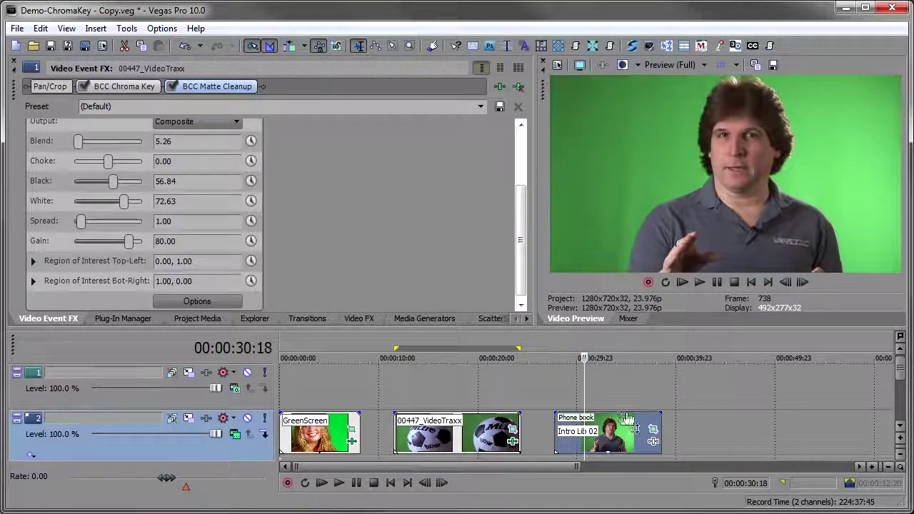
{"action": "left_click_drag", "start_coordinate": [576, 421], "coordinate": [575, 389]}
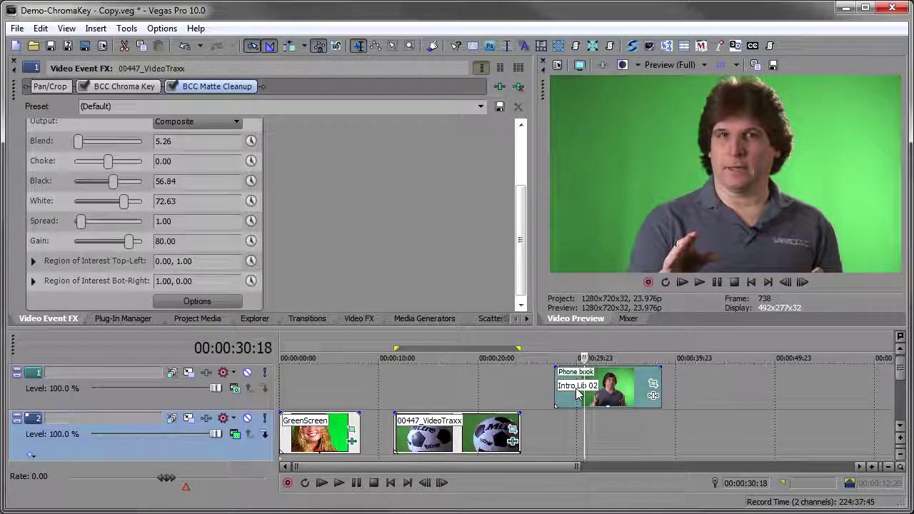
{"action": "left_click", "coordinate": [575, 389]}
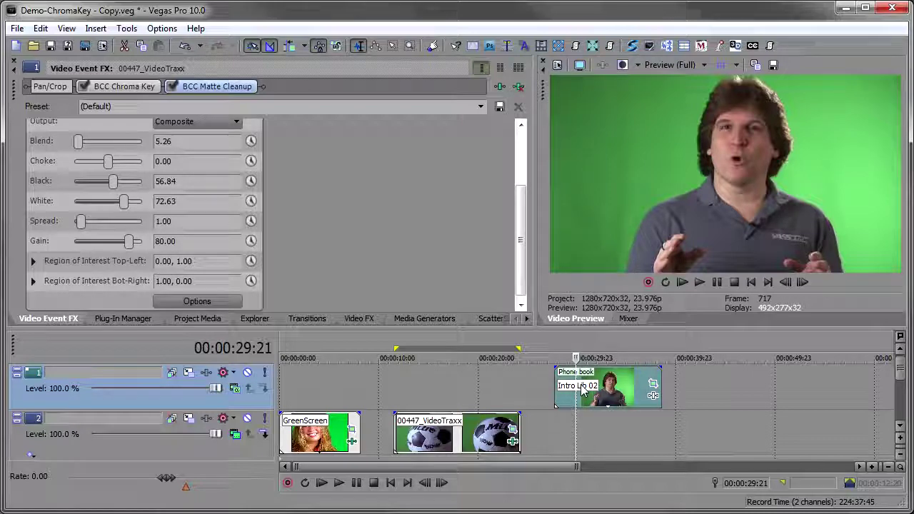
{"action": "left_click", "coordinate": [569, 391]}
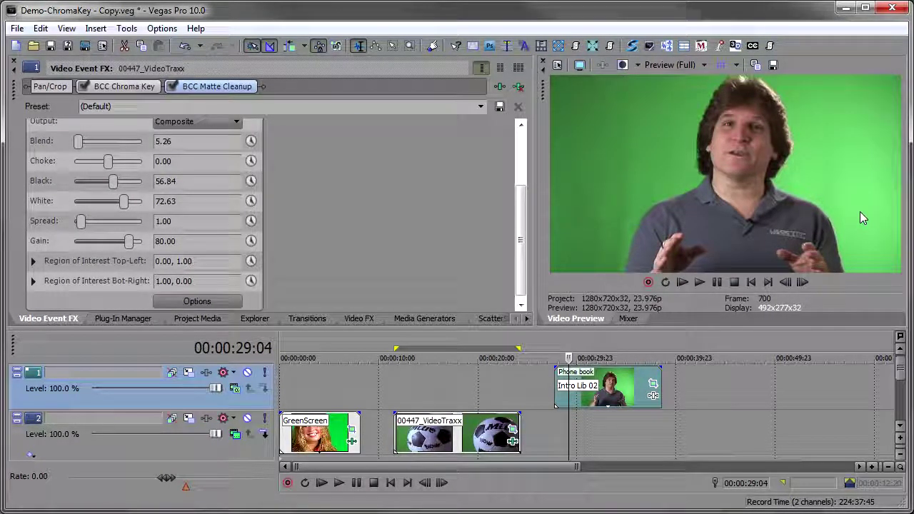
{"action": "left_click", "coordinate": [147, 320]}
- Apply BCC Chroma Key to Intro Lib 02 and sample the green backdrop as its key colour
{"action": "left_click_drag", "start_coordinate": [228, 97], "coordinate": [603, 400]}
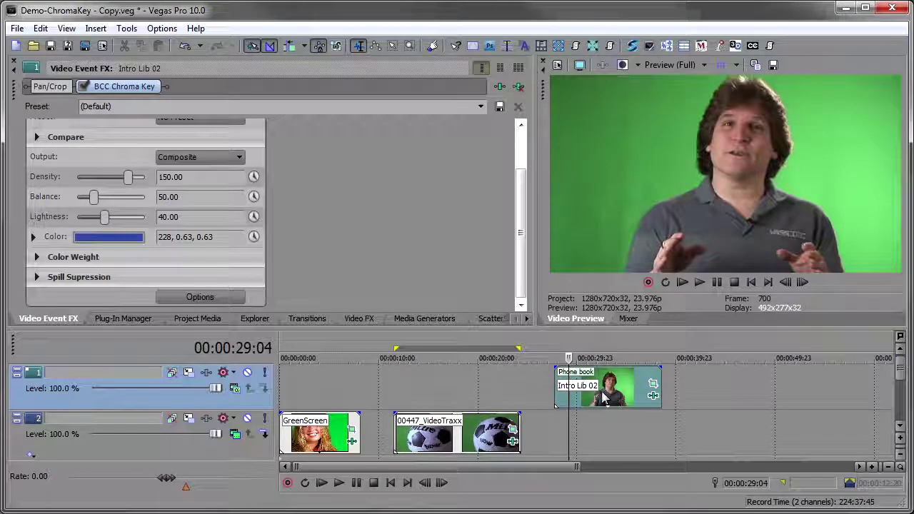
{"action": "left_click", "coordinate": [33, 236]}
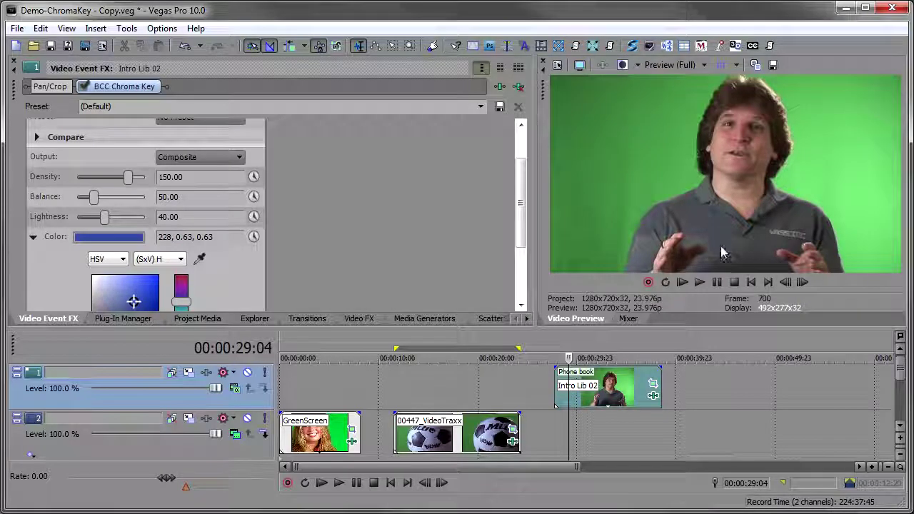
{"action": "left_click", "coordinate": [84, 87]}
{"action": "left_click", "coordinate": [199, 259]}
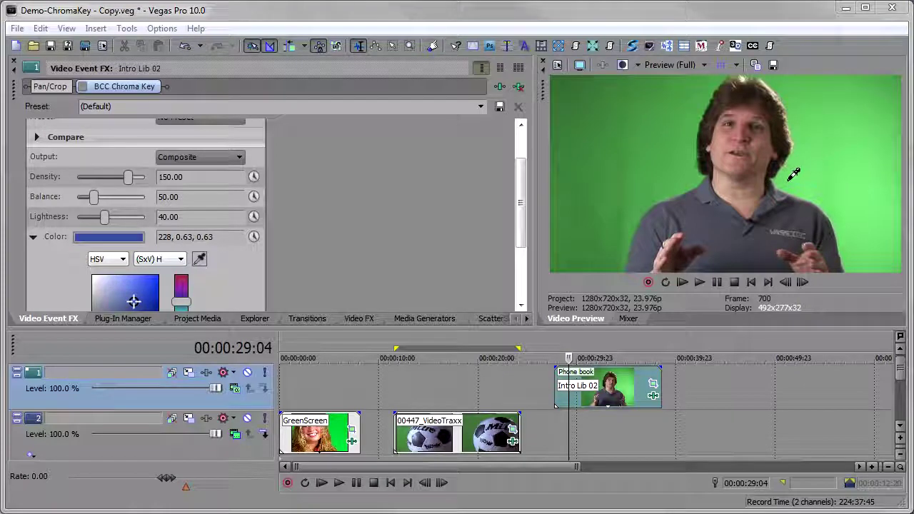
{"action": "left_click", "coordinate": [703, 183]}
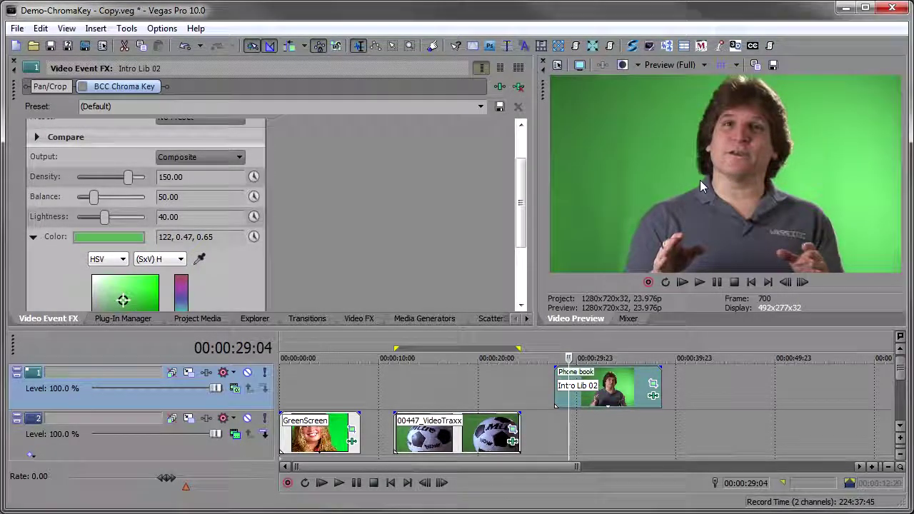
{"action": "left_click", "coordinate": [33, 237]}
{"action": "left_click", "coordinate": [81, 87]}
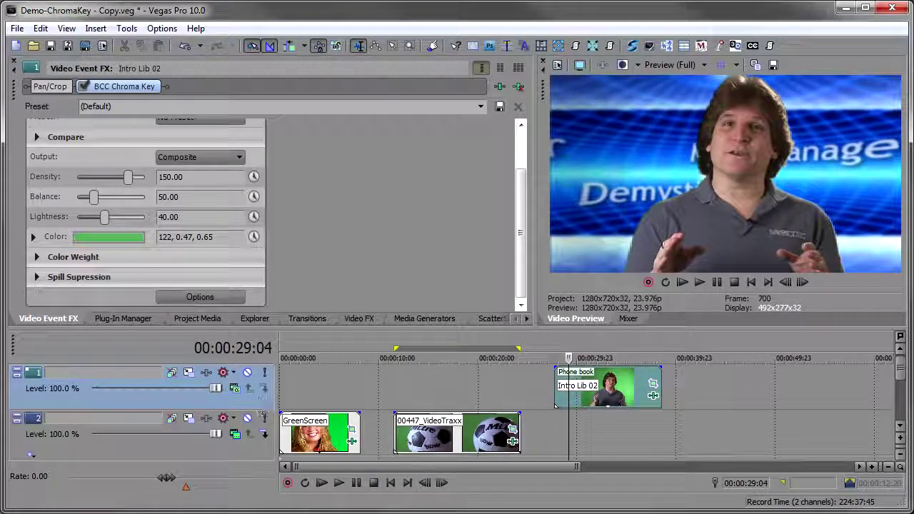
- Mute the blue background track, show the key matte, and set Density 115.79 and Lightness 54.74
{"action": "scroll", "coordinate": [901, 371], "scroll_direction": "down", "scroll_amount": 1}
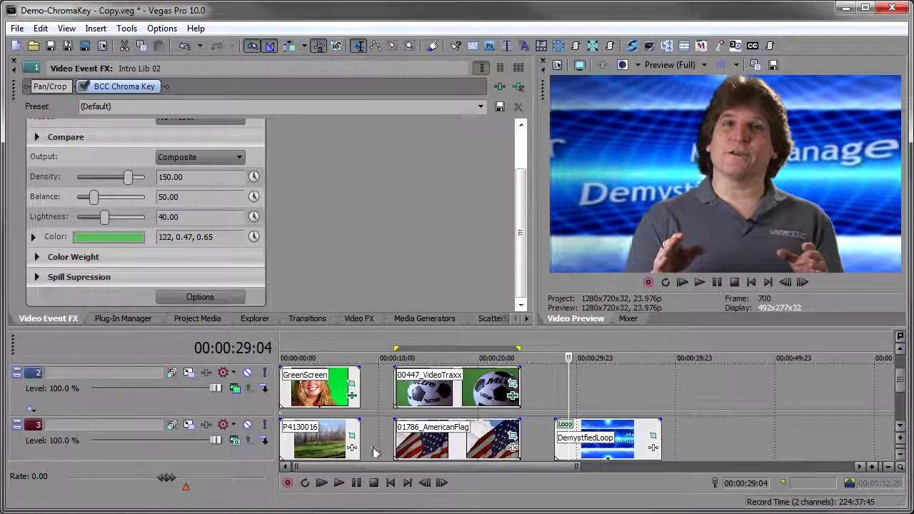
{"action": "left_click", "coordinate": [248, 426]}
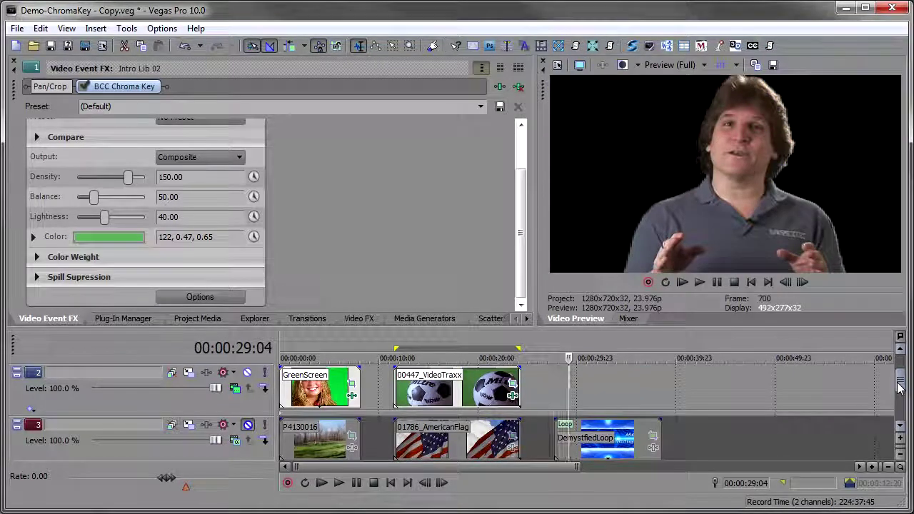
{"action": "scroll", "coordinate": [901, 366], "scroll_direction": "up", "scroll_amount": 1}
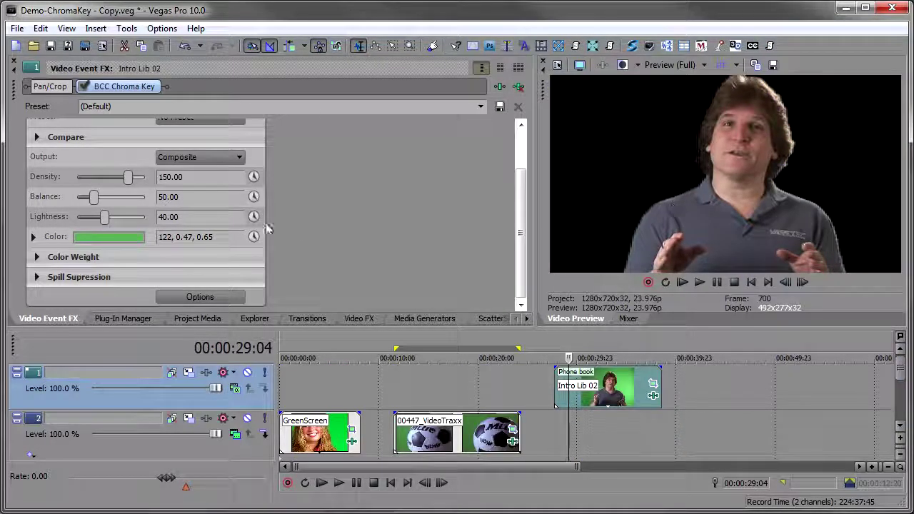
{"action": "left_click", "coordinate": [202, 158]}
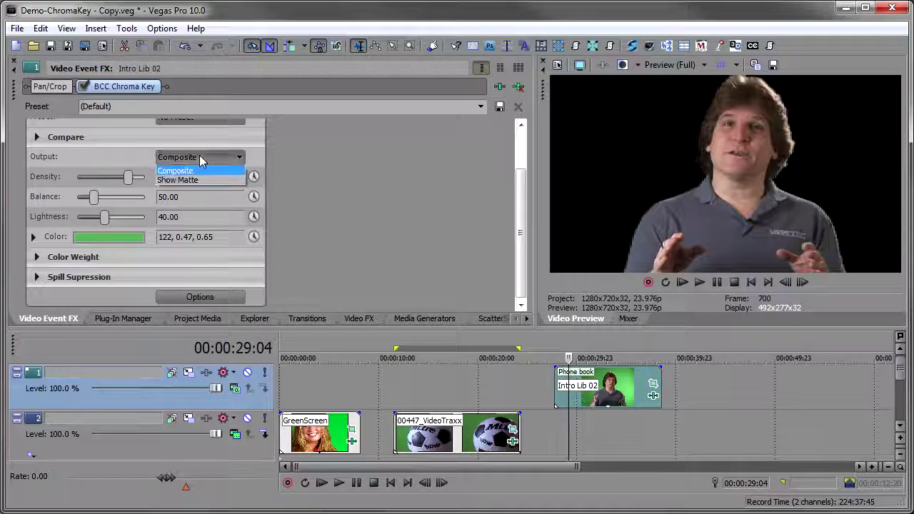
{"action": "left_click", "coordinate": [202, 180]}
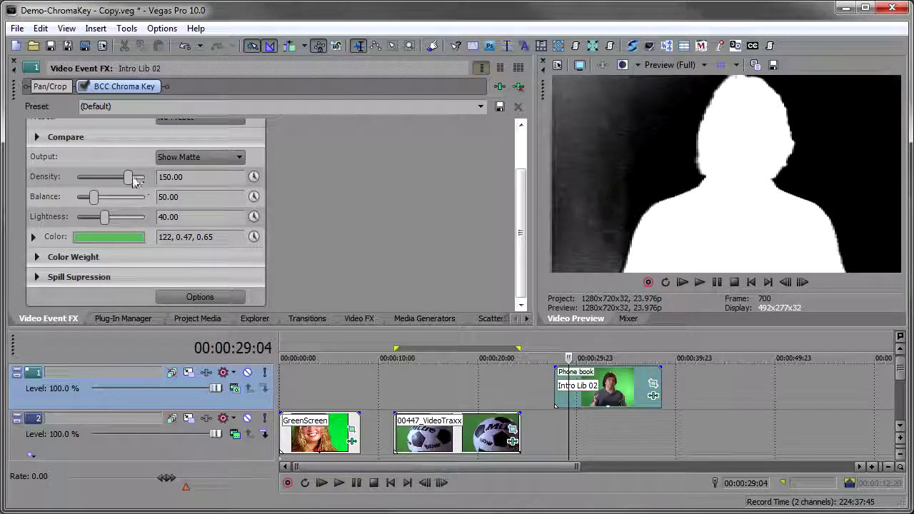
{"action": "left_click_drag", "start_coordinate": [132, 180], "coordinate": [100, 179]}
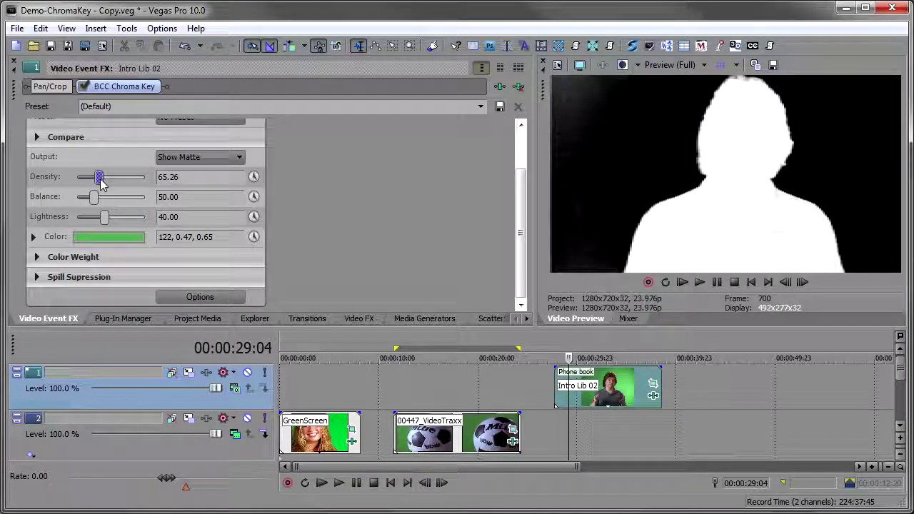
{"action": "left_click_drag", "start_coordinate": [107, 184], "coordinate": [120, 186]}
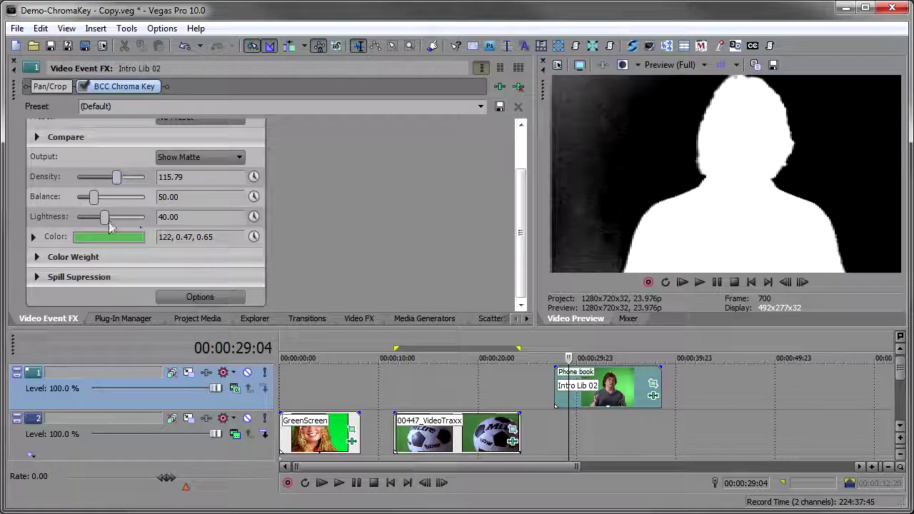
{"action": "left_click_drag", "start_coordinate": [109, 224], "coordinate": [117, 222]}
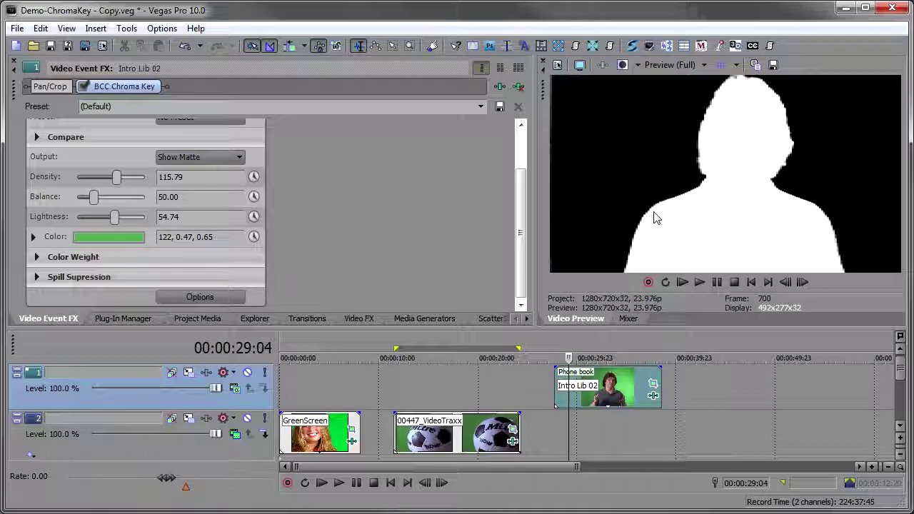
{"action": "left_click", "coordinate": [214, 157]}
- Switch the key Output to Composite and apply Sony Chroma Blur to Intro Lib 02
{"action": "left_click", "coordinate": [208, 170]}
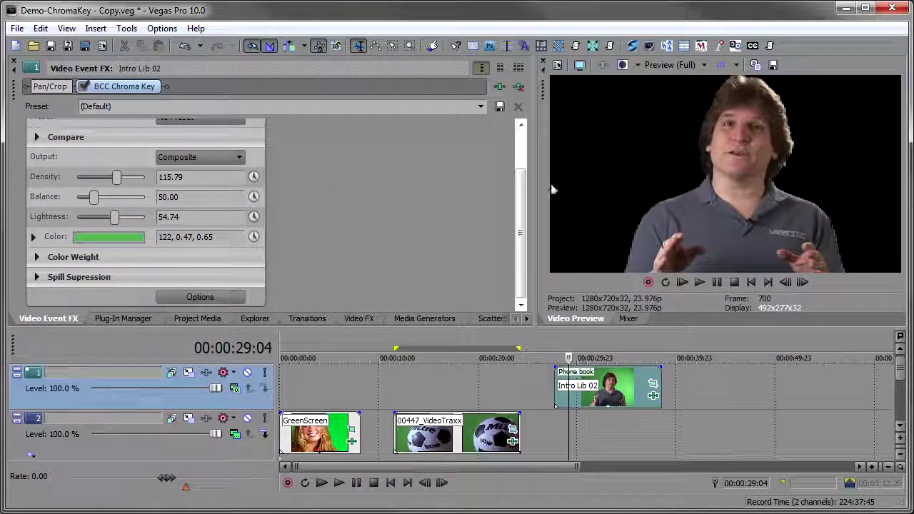
{"action": "left_click", "coordinate": [132, 320]}
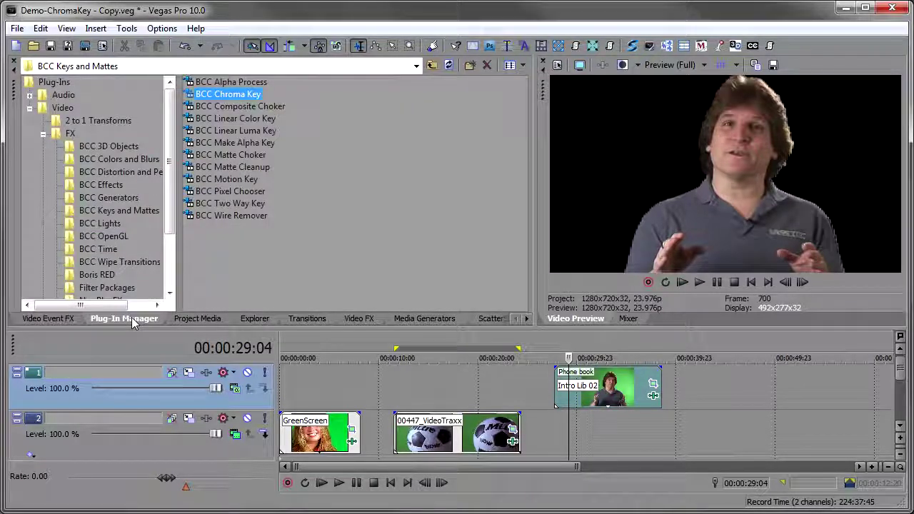
{"action": "left_click_drag", "start_coordinate": [171, 189], "coordinate": [171, 247]}
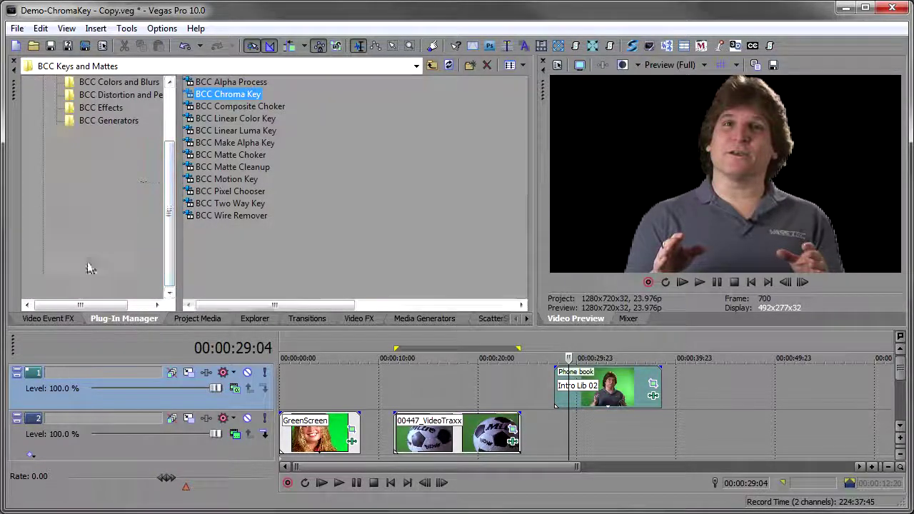
{"action": "left_click", "coordinate": [89, 262]}
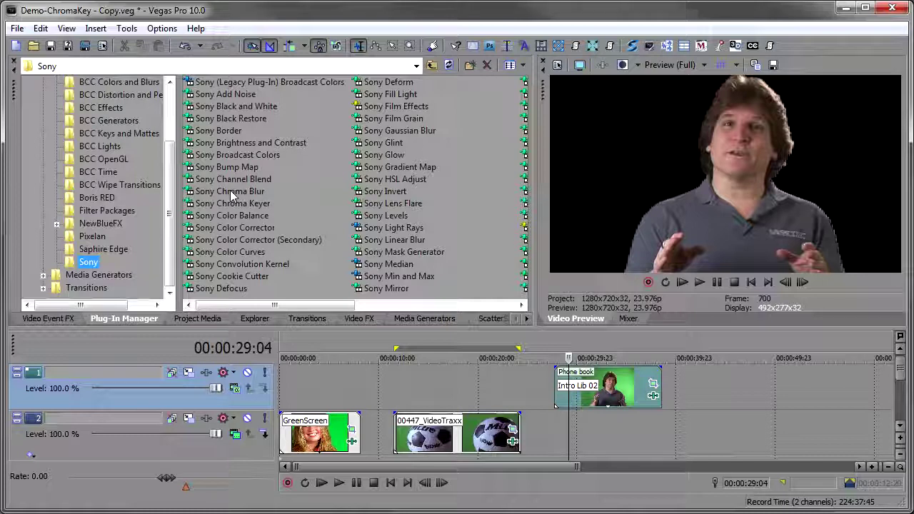
{"action": "left_click_drag", "start_coordinate": [230, 190], "coordinate": [591, 394]}
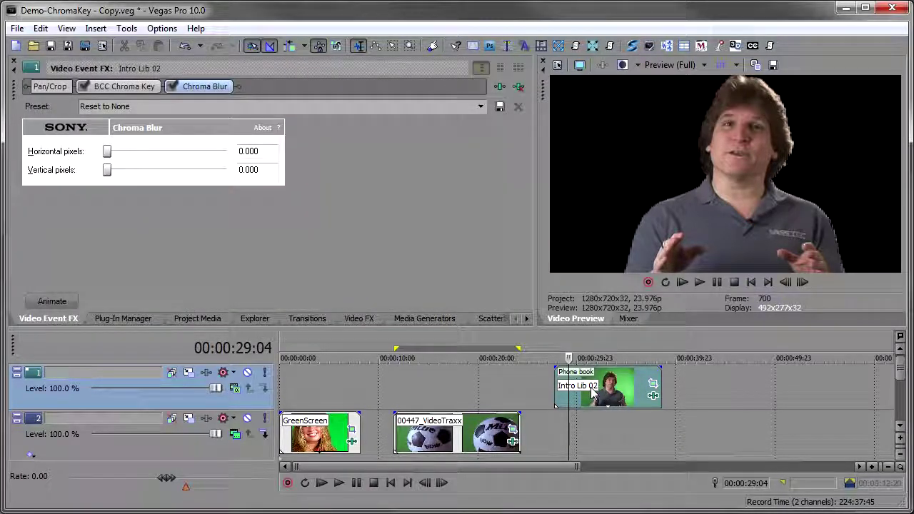
- Move Chroma Blur ahead of BCC Chroma Key and choose a blur strength preset
{"action": "left_click_drag", "start_coordinate": [206, 91], "coordinate": [164, 86]}
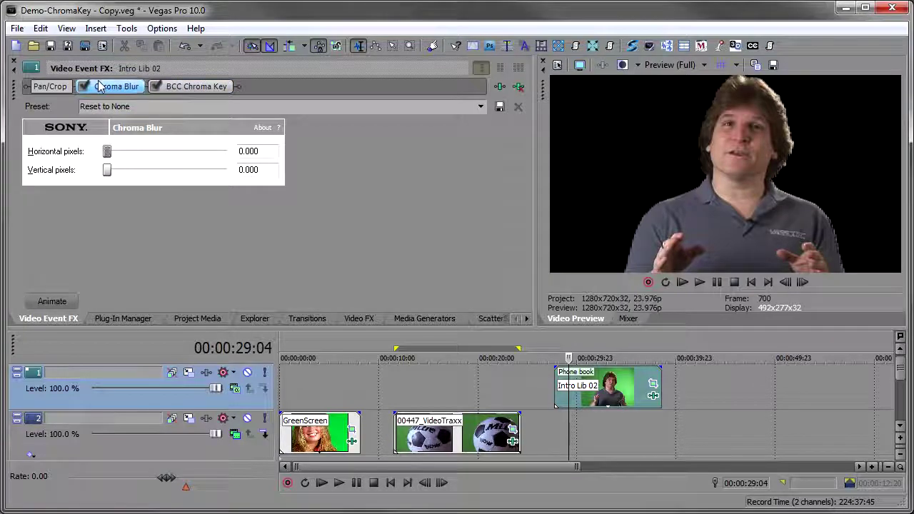
{"action": "left_click", "coordinate": [480, 106]}
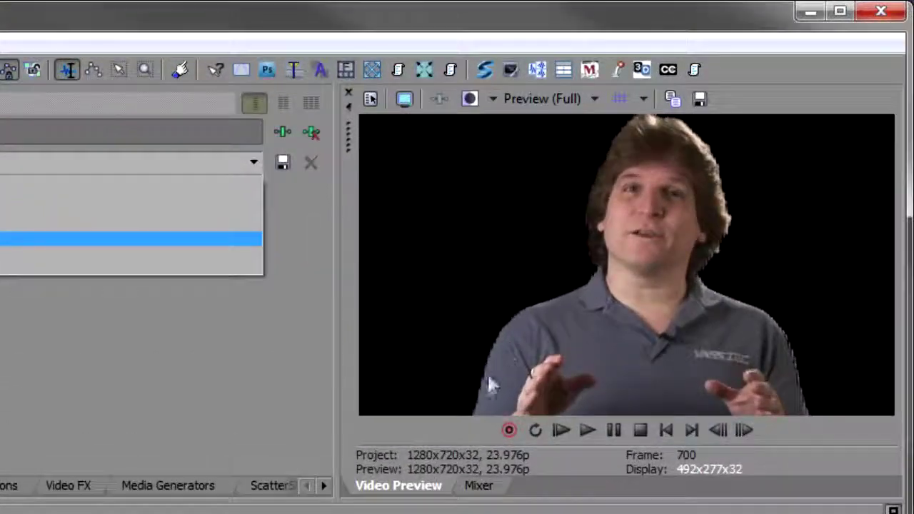
{"action": "left_click", "coordinate": [159, 211]}
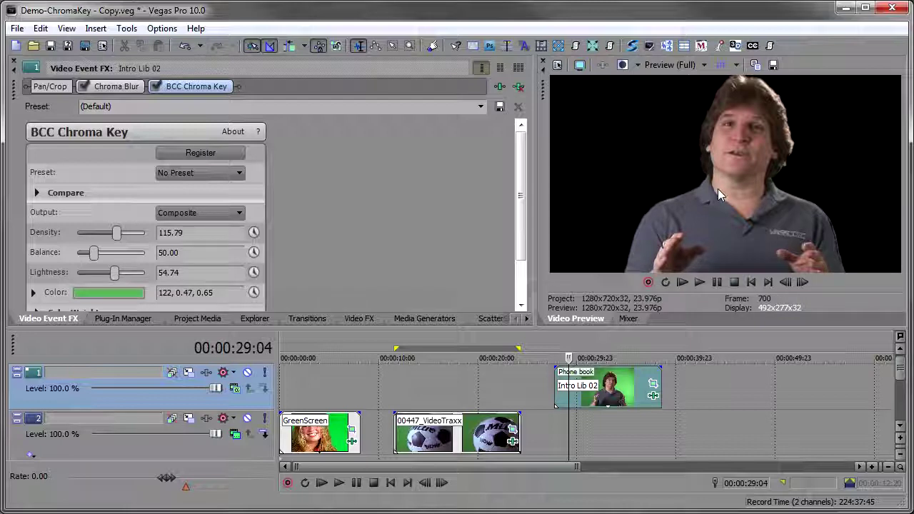
- Apply BCC Matte Choker from the BCC Keys and Mattes plug-ins to the Intro Lib 02 clip
{"action": "left_click_drag", "start_coordinate": [522, 153], "coordinate": [523, 196]}
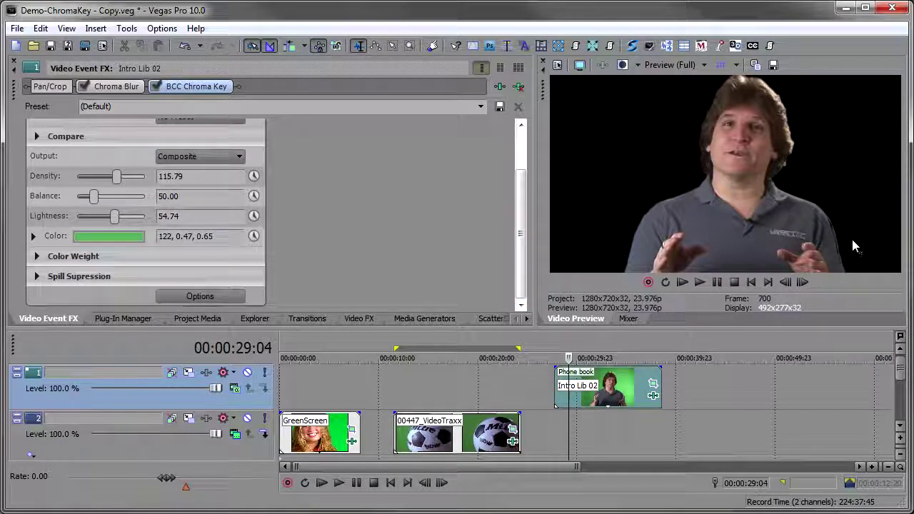
{"action": "left_click", "coordinate": [123, 318]}
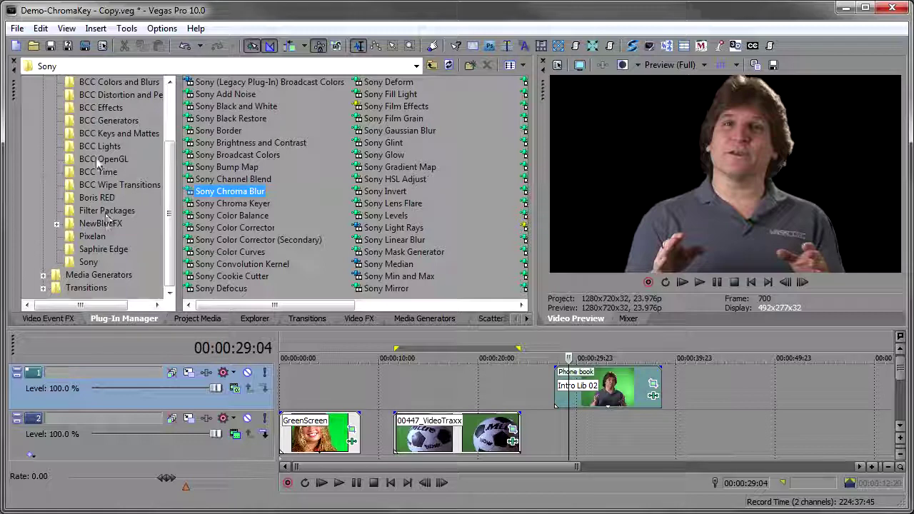
{"action": "left_click", "coordinate": [119, 134]}
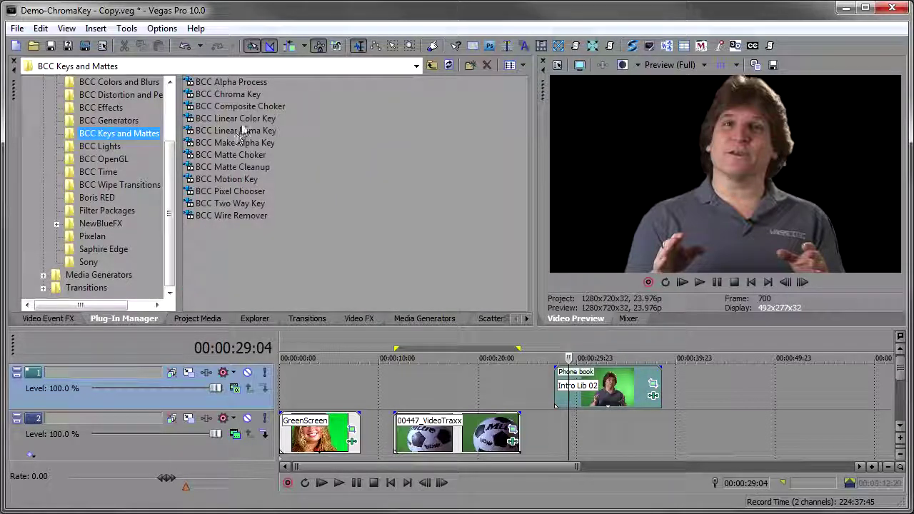
{"action": "left_click", "coordinate": [241, 154]}
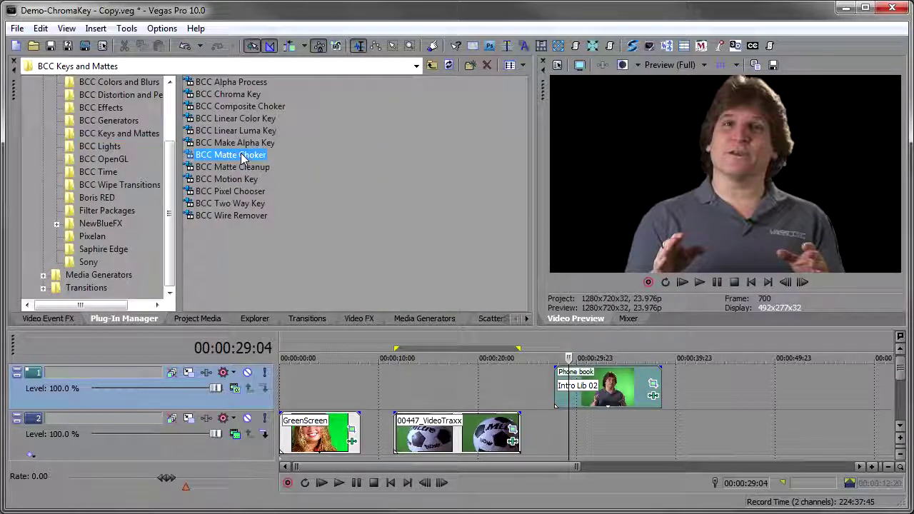
{"action": "left_click_drag", "start_coordinate": [242, 157], "coordinate": [611, 389]}
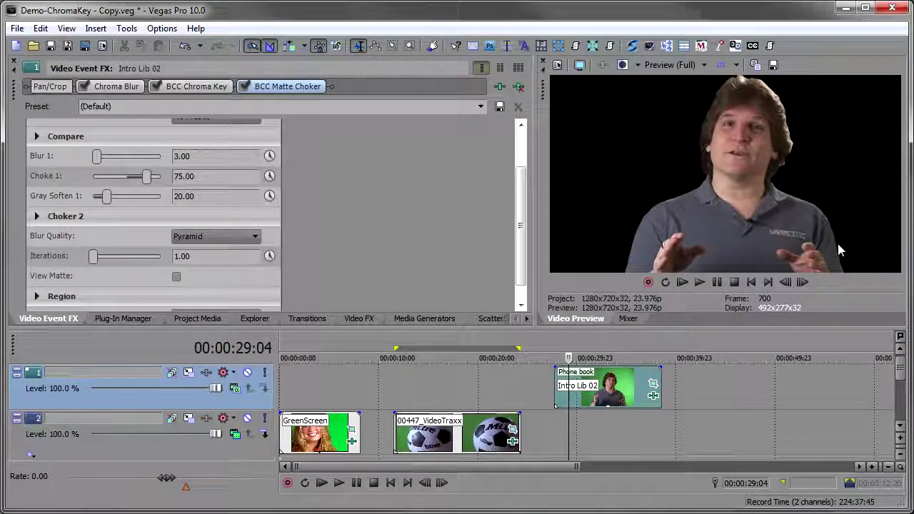
- Set the Matte Choker's Choke 1 to 38.77 and Blur 1 to 6.84
{"action": "left_click_drag", "start_coordinate": [522, 217], "coordinate": [520, 179]}
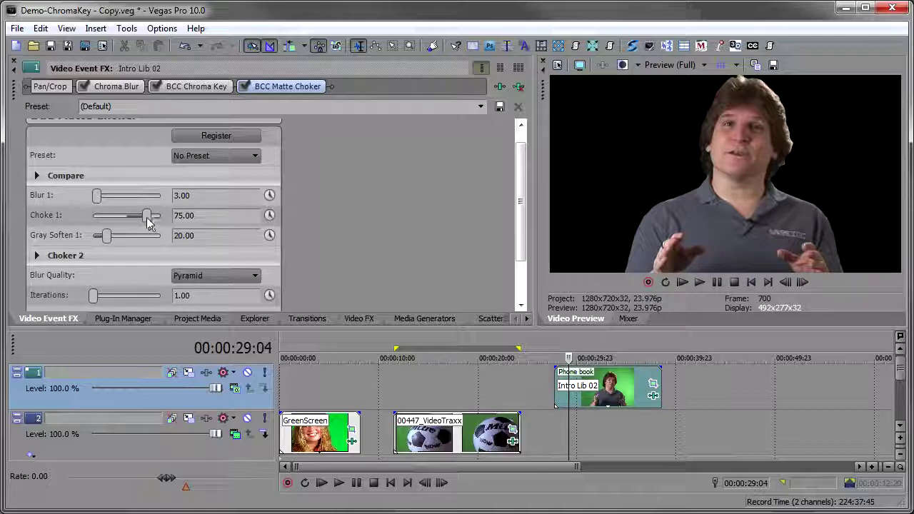
{"action": "left_click_drag", "start_coordinate": [147, 215], "coordinate": [119, 223]}
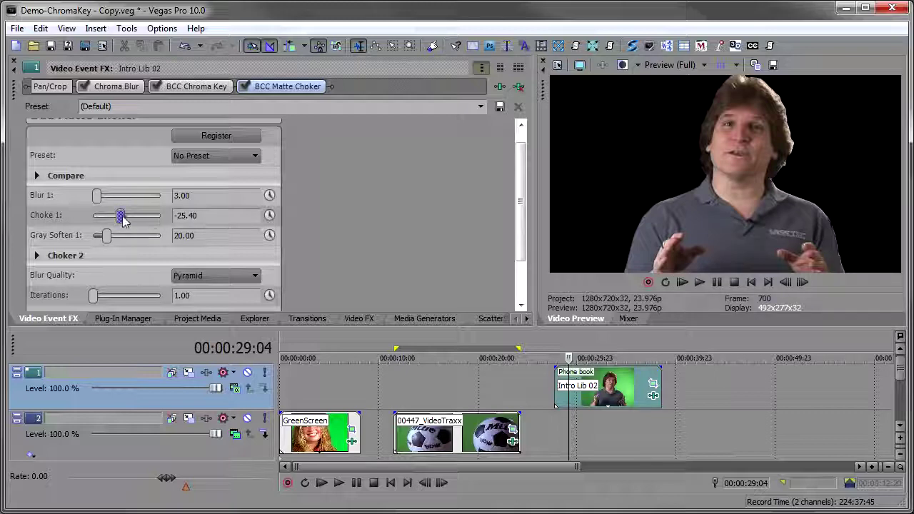
{"action": "left_click_drag", "start_coordinate": [122, 221], "coordinate": [140, 222]}
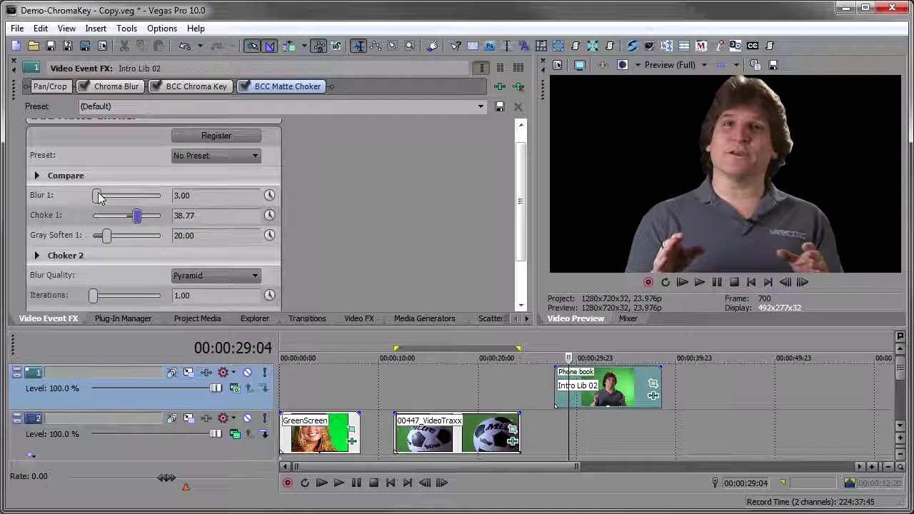
{"action": "left_click_drag", "start_coordinate": [97, 196], "coordinate": [105, 198]}
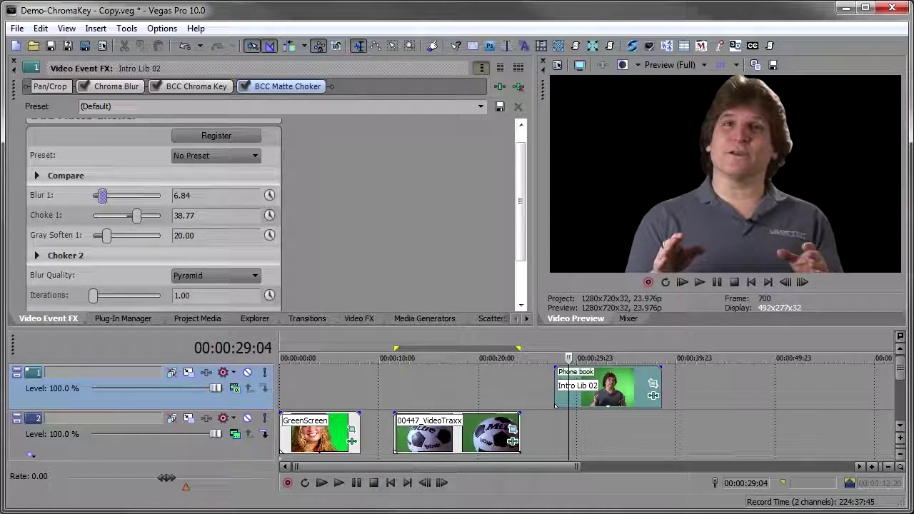
{"action": "left_click_drag", "start_coordinate": [901, 373], "coordinate": [901, 401]}
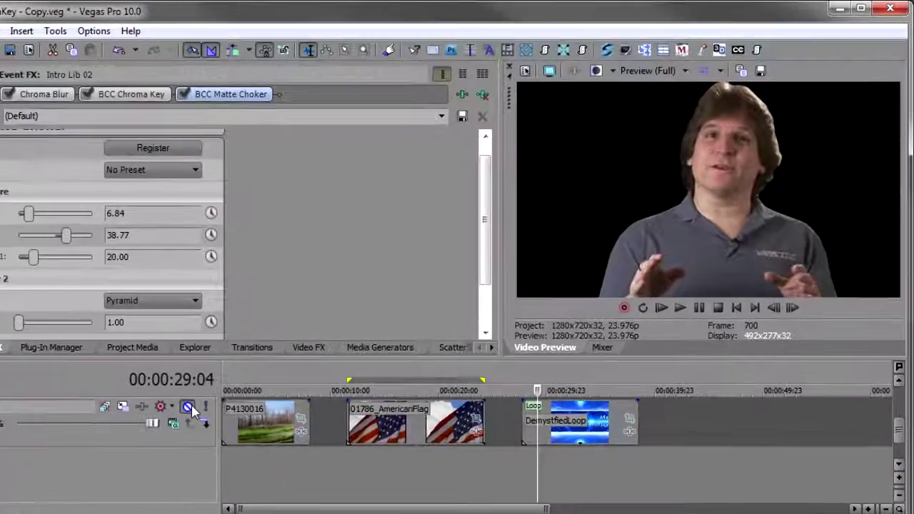
- Unmute track 3 and preview the keyed presenter over the blue Demystified background
{"action": "left_click", "coordinate": [188, 407]}
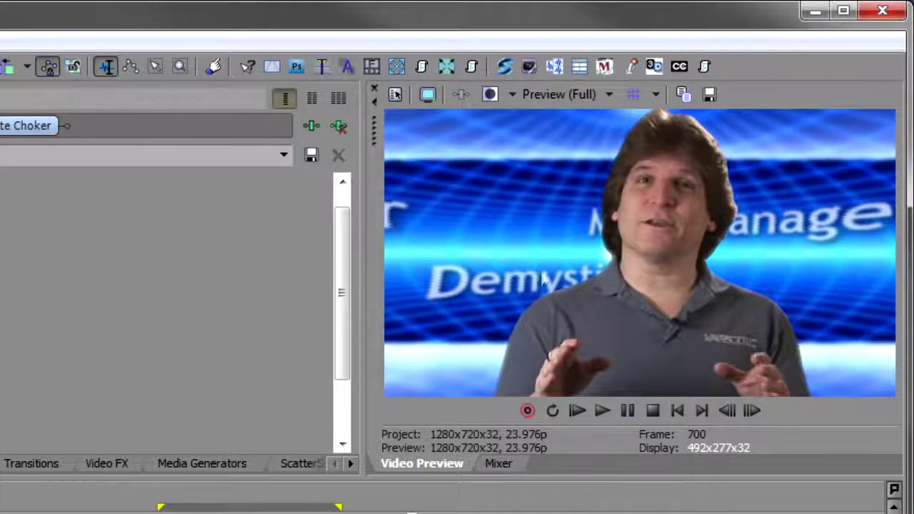
{"action": "key", "text": "space"}
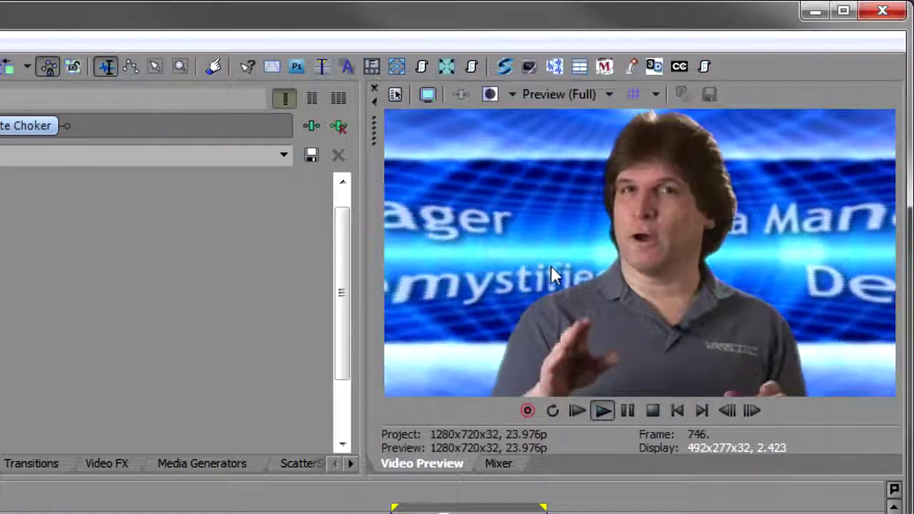
{"action": "key", "text": "space"}
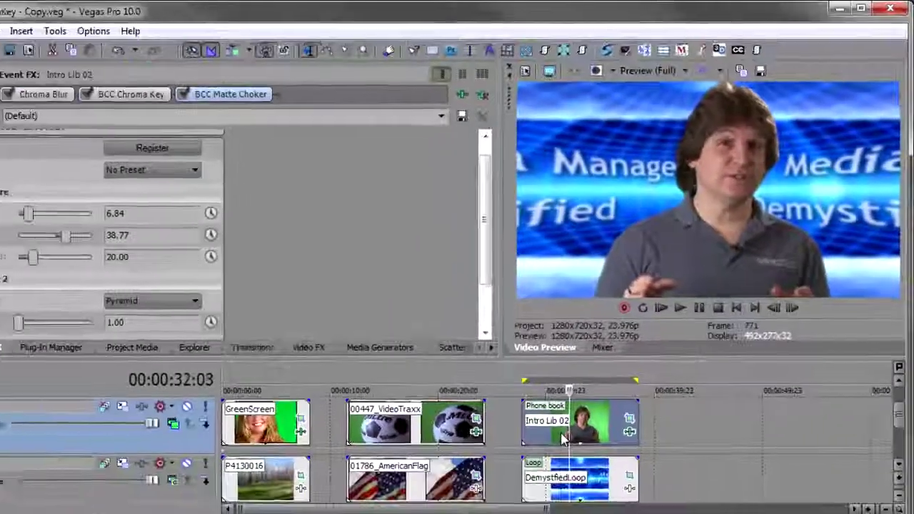
{"action": "left_click", "coordinate": [560, 434]}
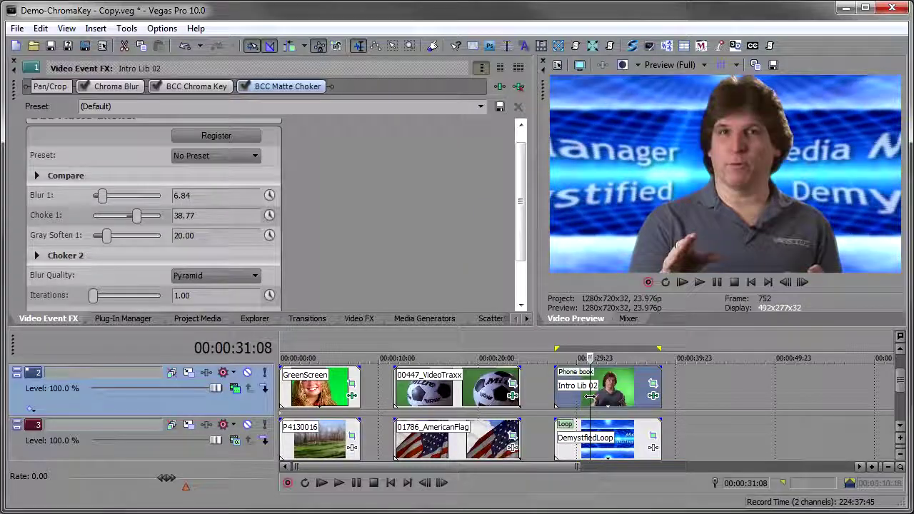